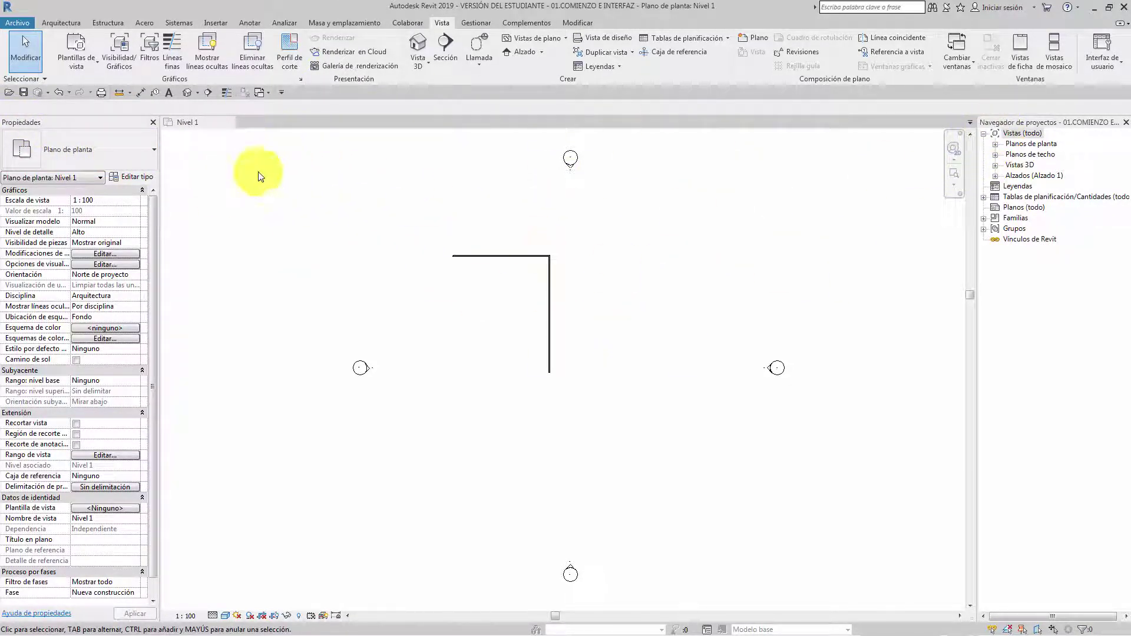
Close the Properties palette and turn off the Archivos recientes display.
click(152, 123)
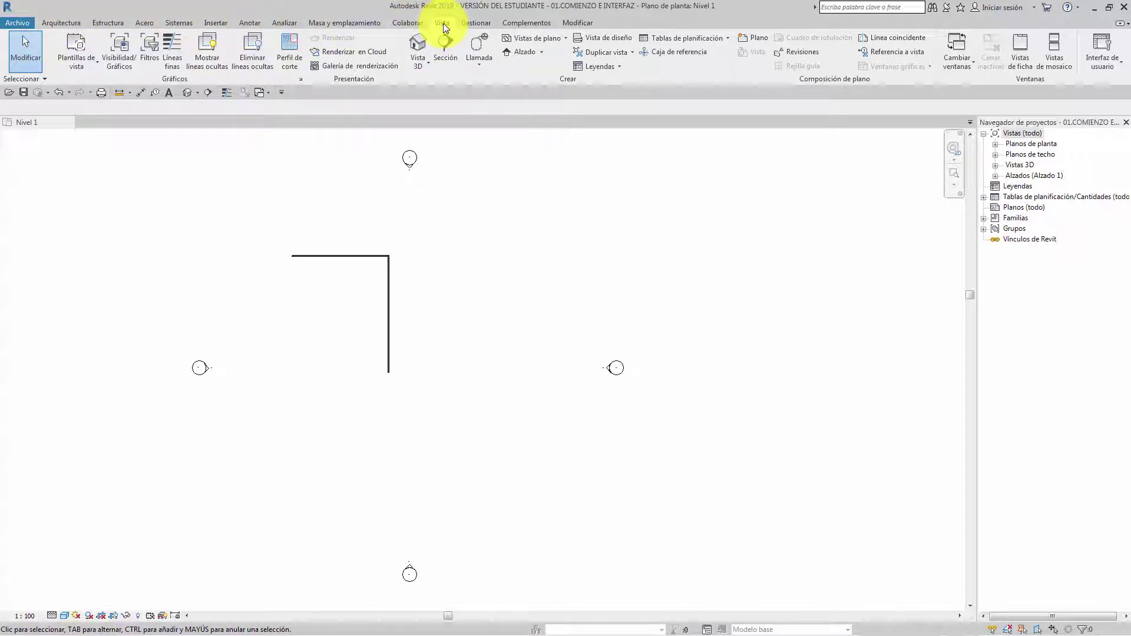
click(1101, 64)
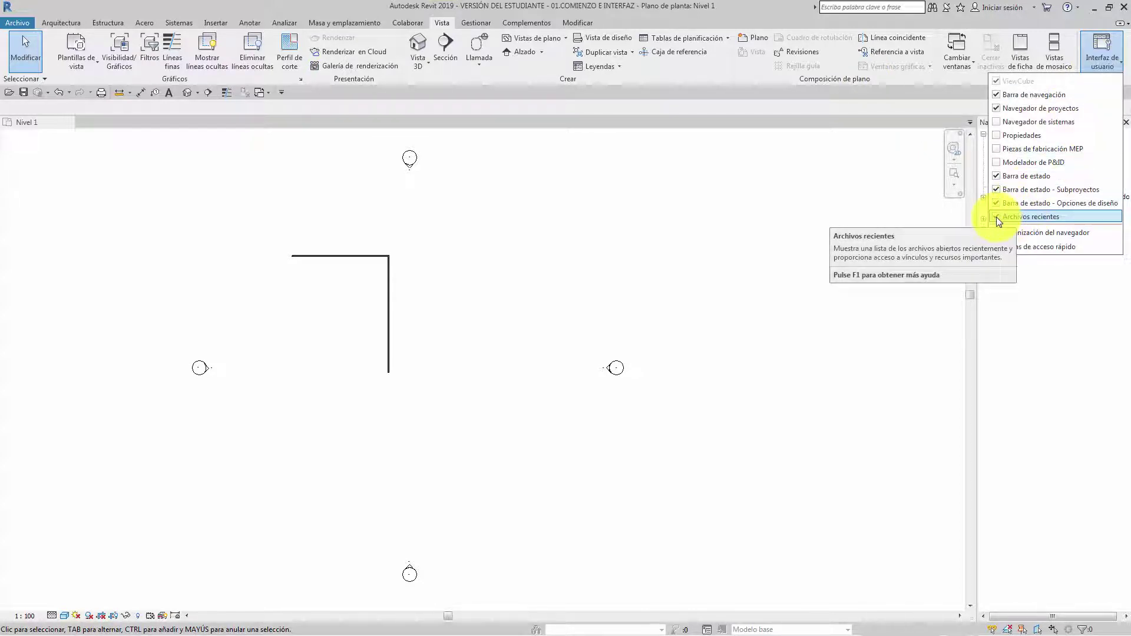
click(996, 217)
Re-check Propiedades in the Interfaz de usuario list to restore the Properties palette.
click(1108, 67)
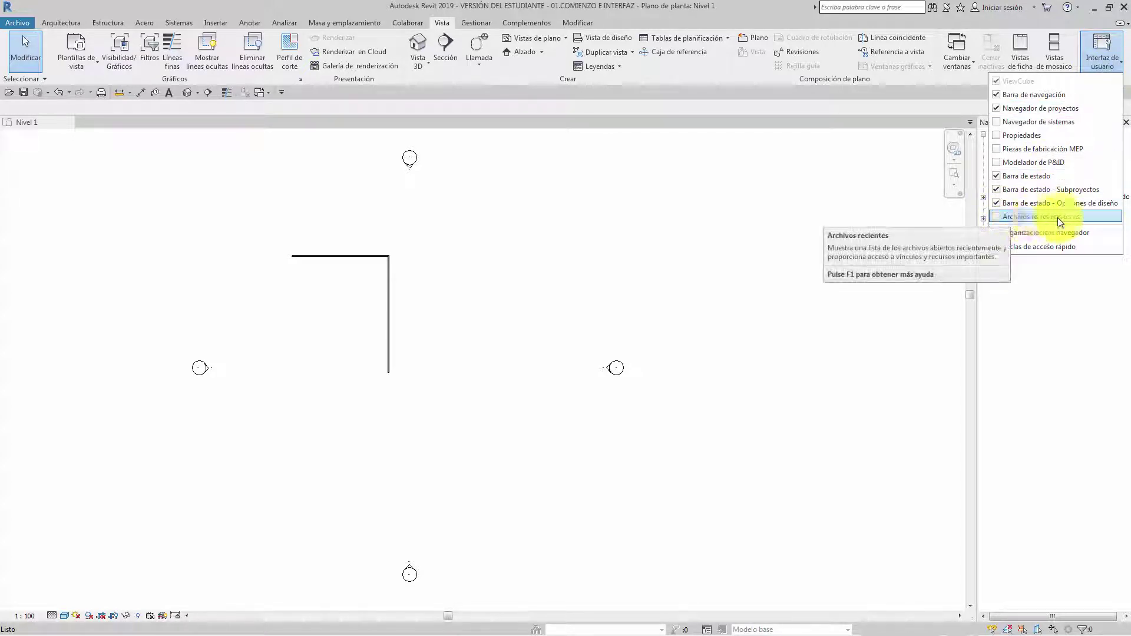
click(959, 65)
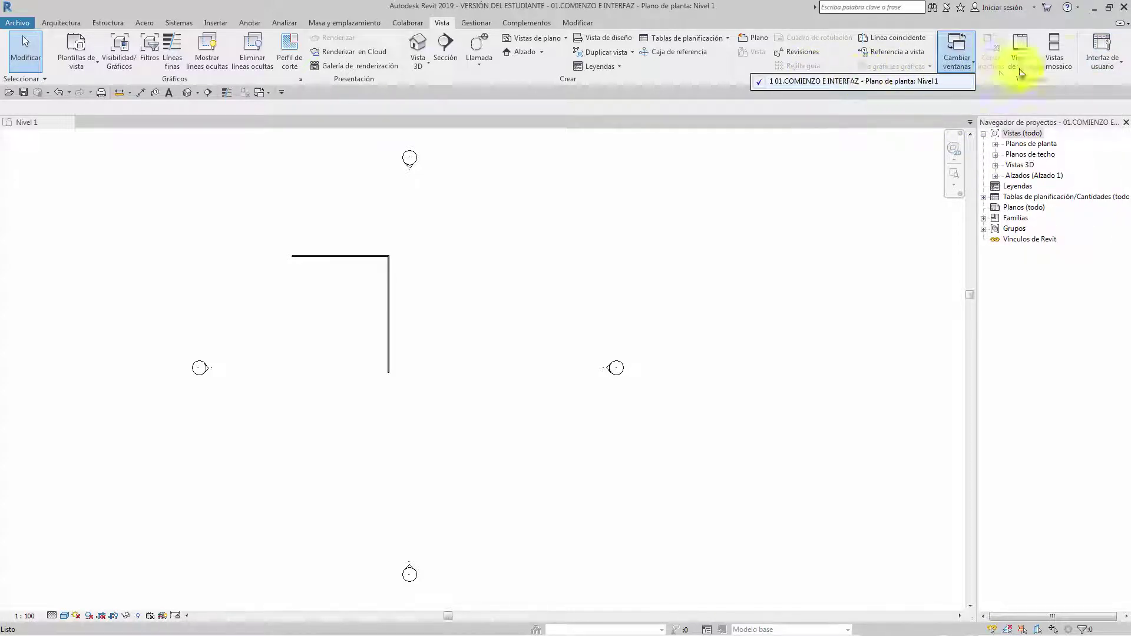
click(1108, 70)
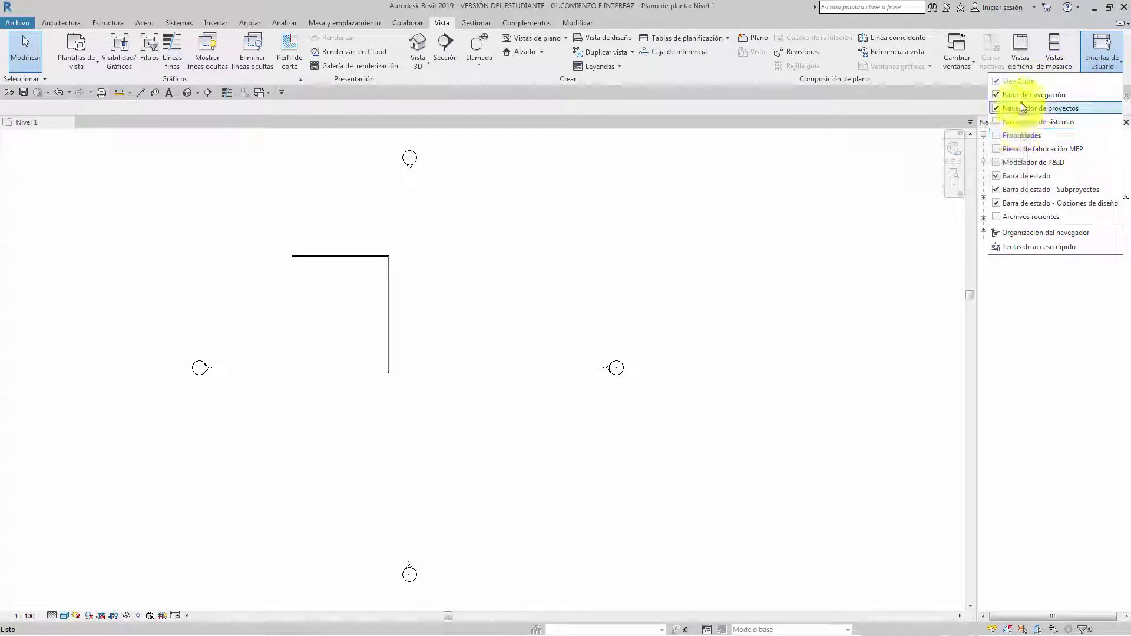
click(1003, 142)
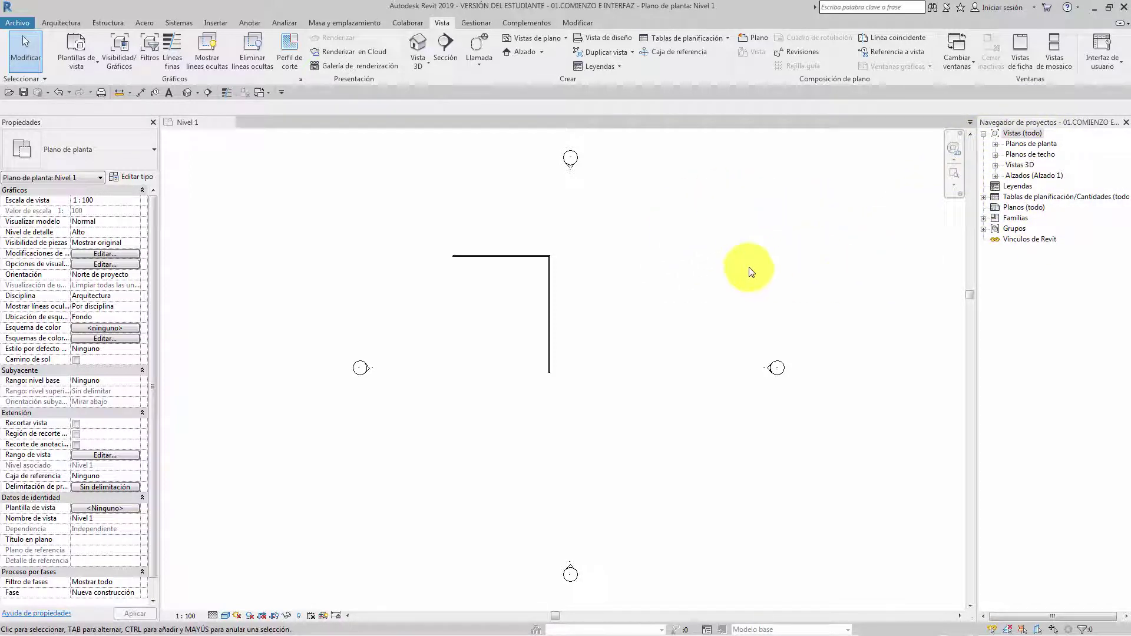
Open the {3D} view from Vistas 3D and orbit the L-shaped wall.
click(995, 145)
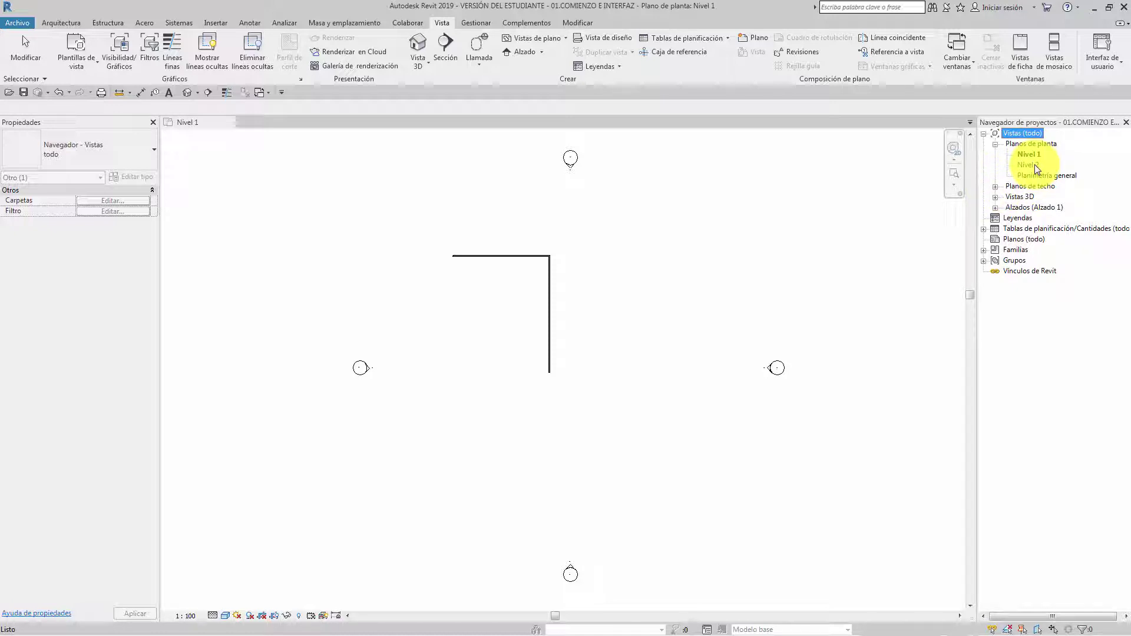
click(995, 197)
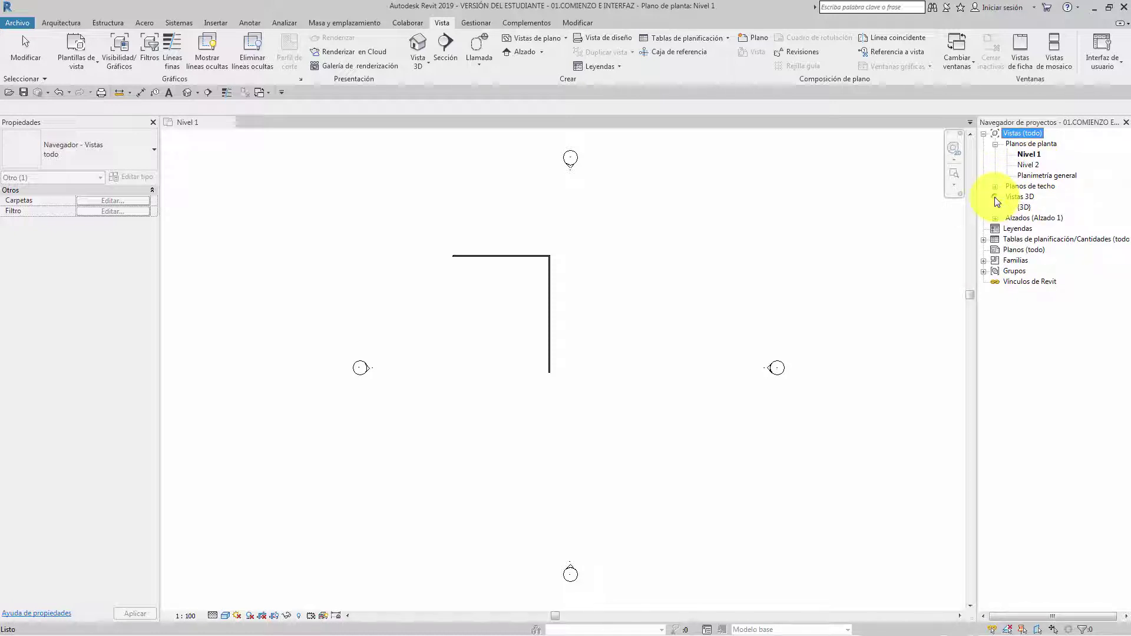
click(1028, 208)
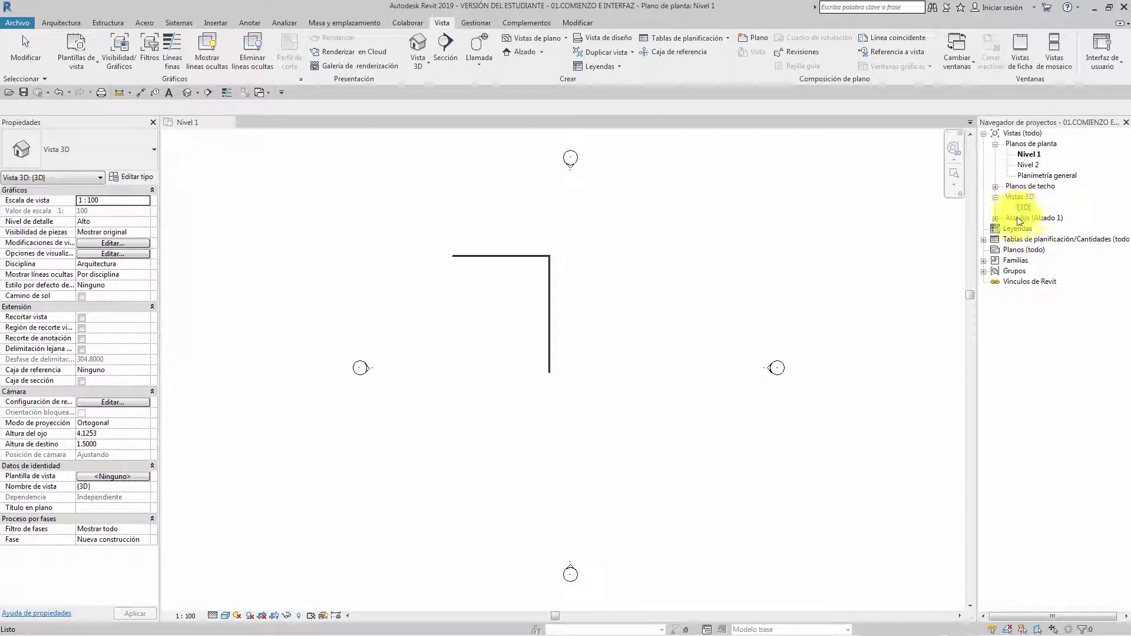
double_click(1028, 208)
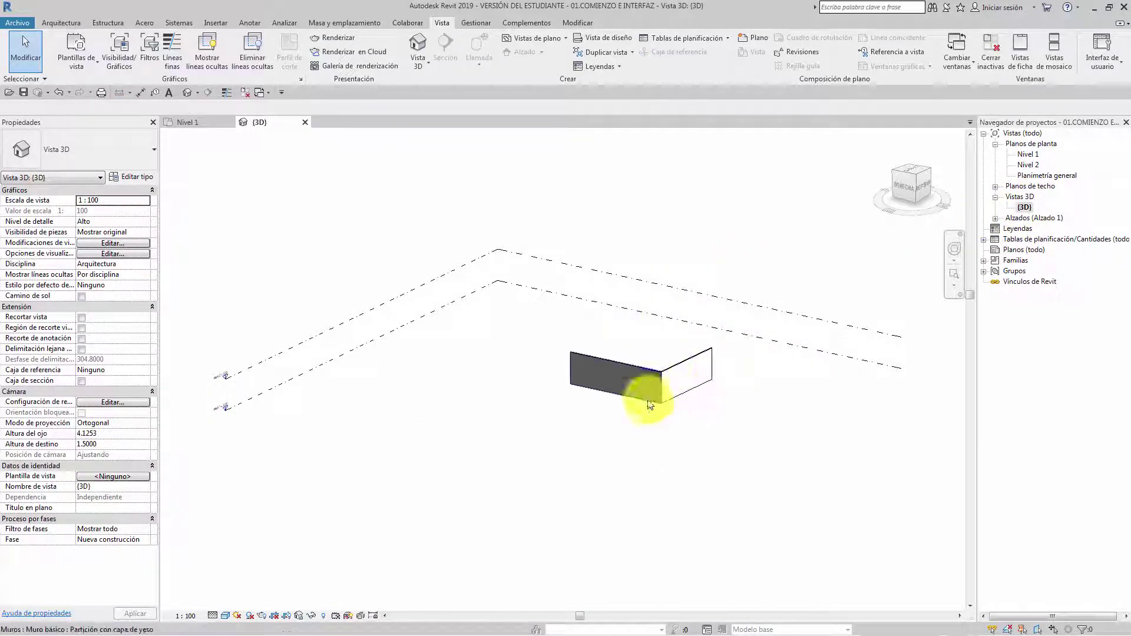
mouse_move(766, 372)
shift+middle_down()
mouse_move(596, 400)
mouse_move(775, 383)
mouse_move(730, 402)
mouse_move(734, 445)
shift+middle_up()
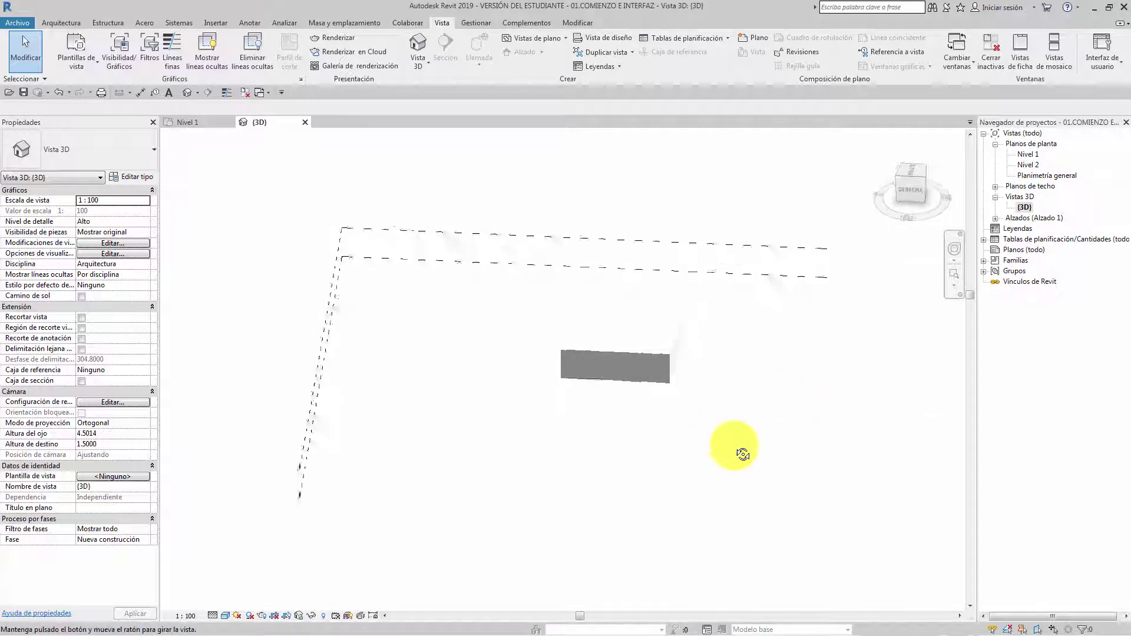
click(994, 218)
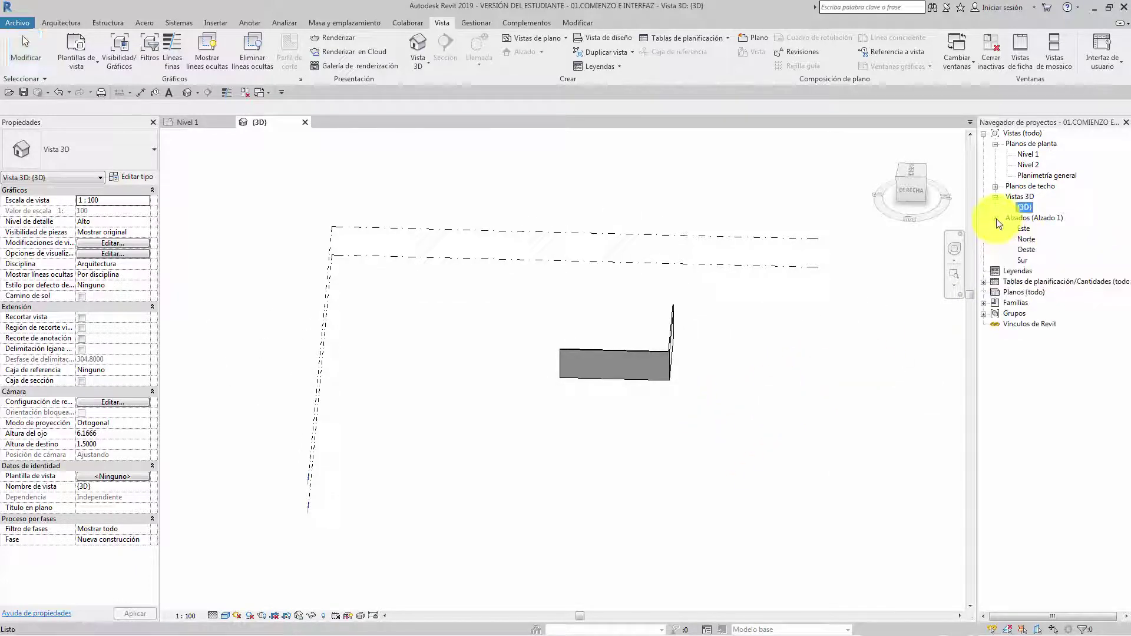
Open the Este and Norte elevations and zoom in on the wall between levels.
double_click(1025, 229)
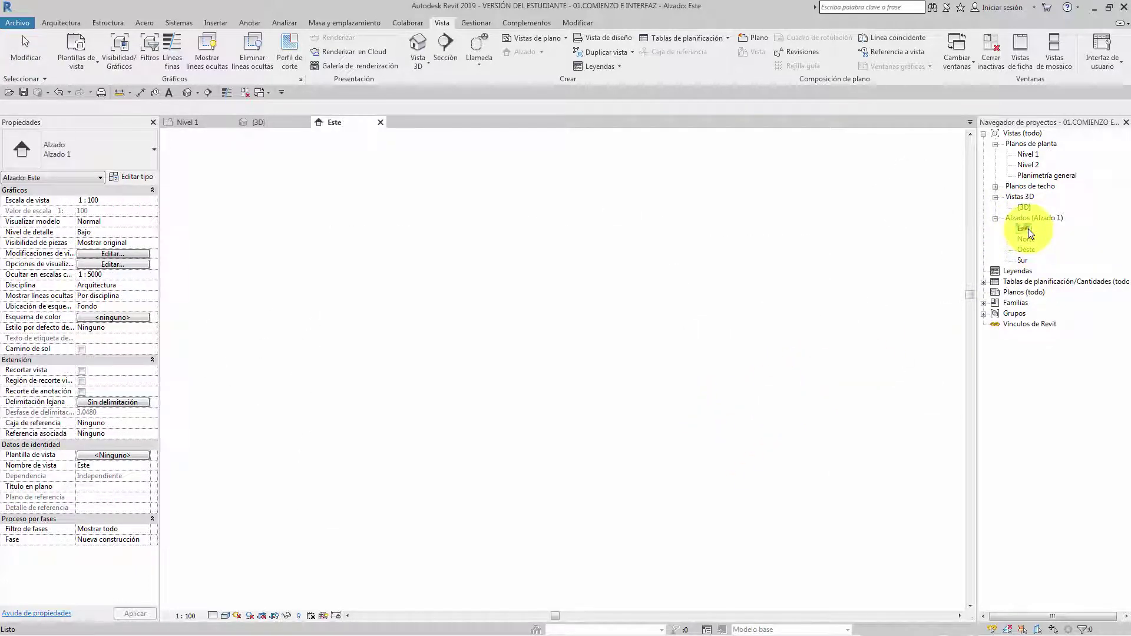
double_click(1030, 239)
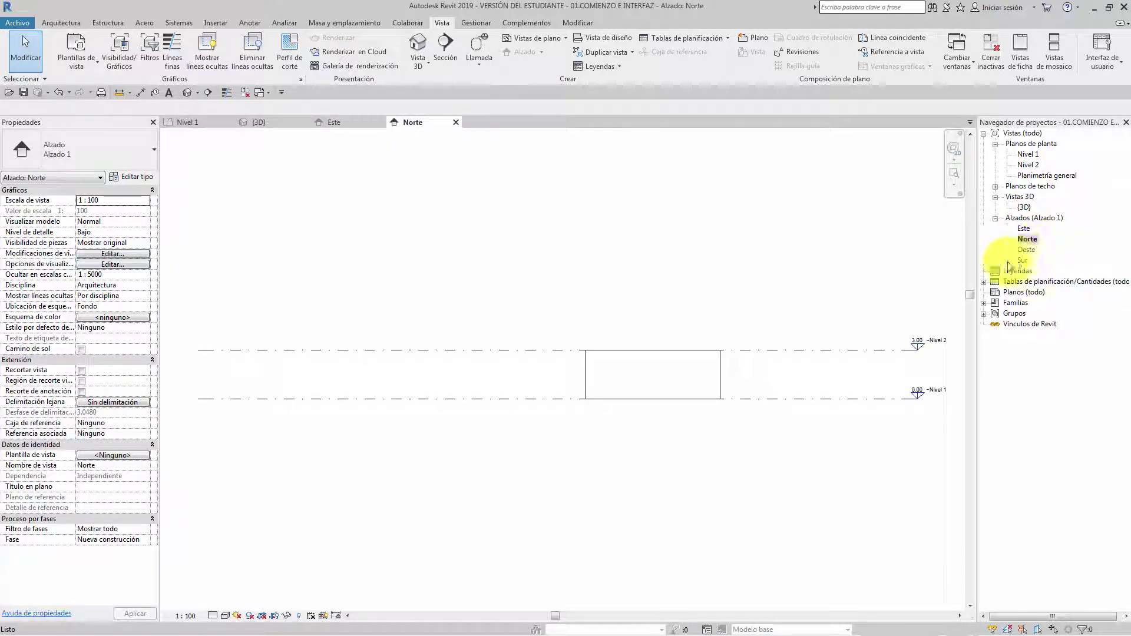
scroll(772, 308, up, 1)
scroll(783, 320, up, 1)
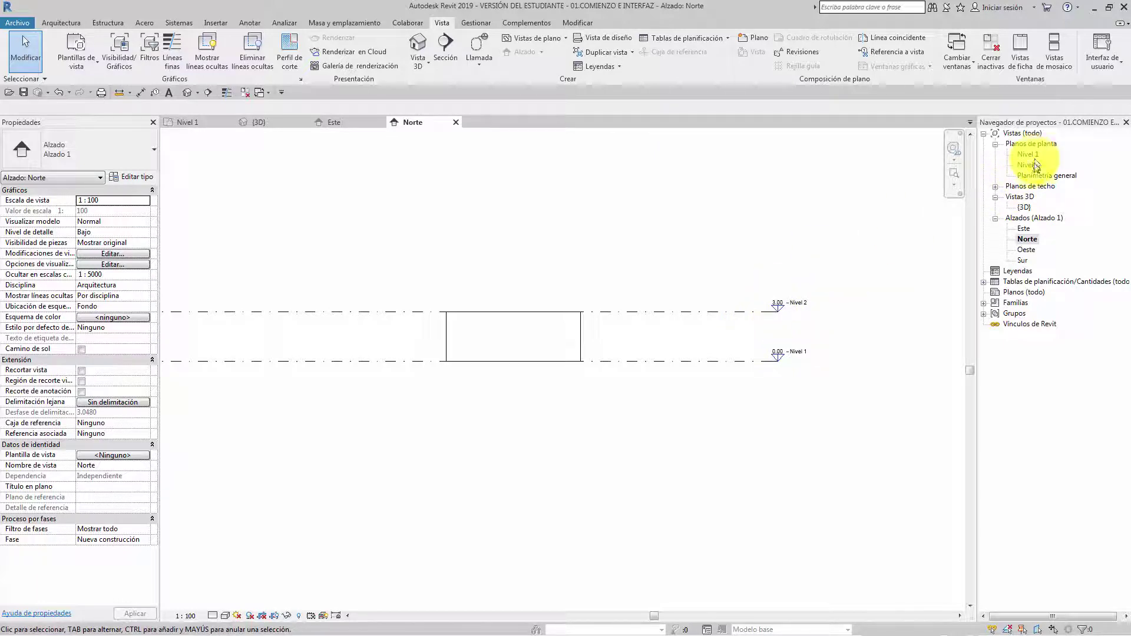
Open the Nivel 2 floor plan and pan to recentre its walls.
double_click(1033, 165)
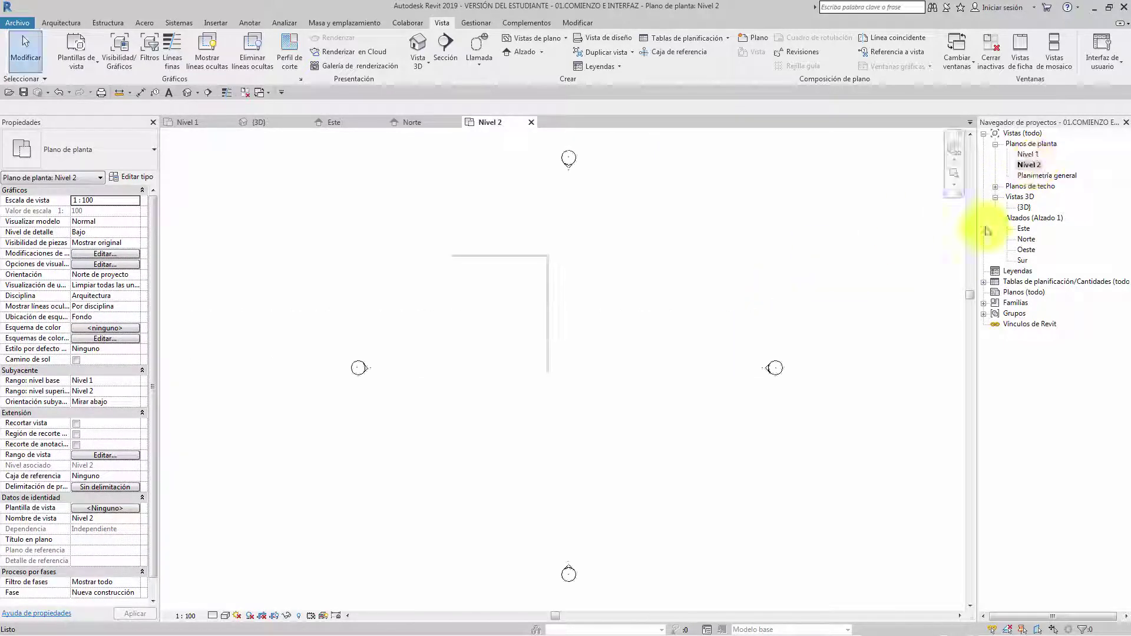
scroll(599, 316, down, 1)
middle_drag(598, 306, 689, 330)
scroll(689, 330, down, 1)
scroll(683, 328, up, 2)
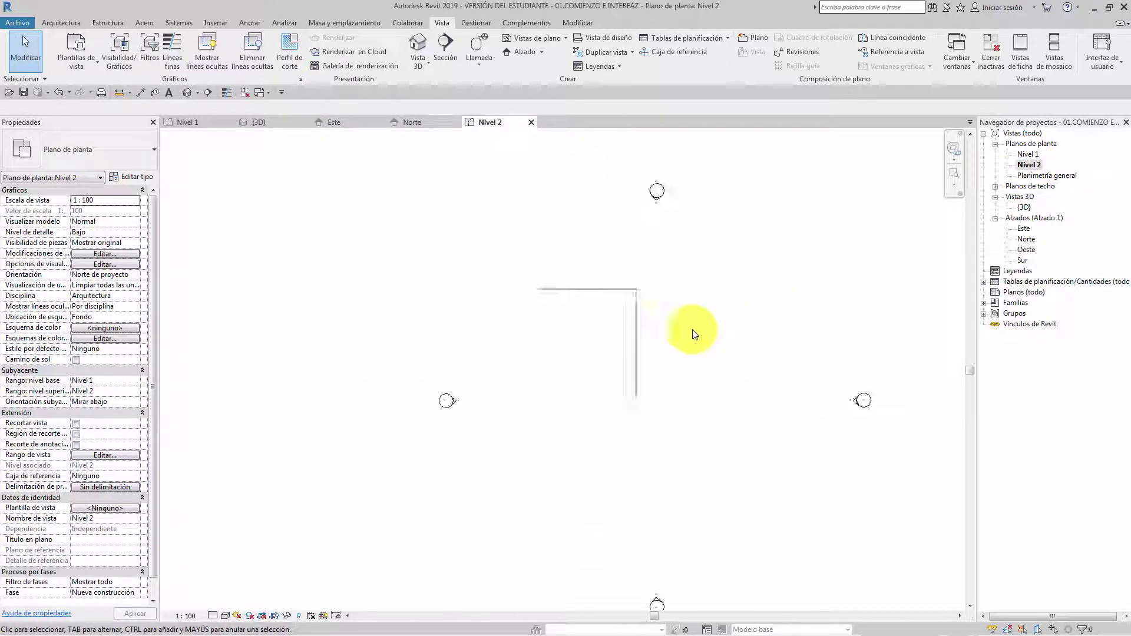
scroll(681, 328, up, 1)
Cancel accidental renames of the Nivel 2 and Planimetría general browser entries.
click(1031, 165)
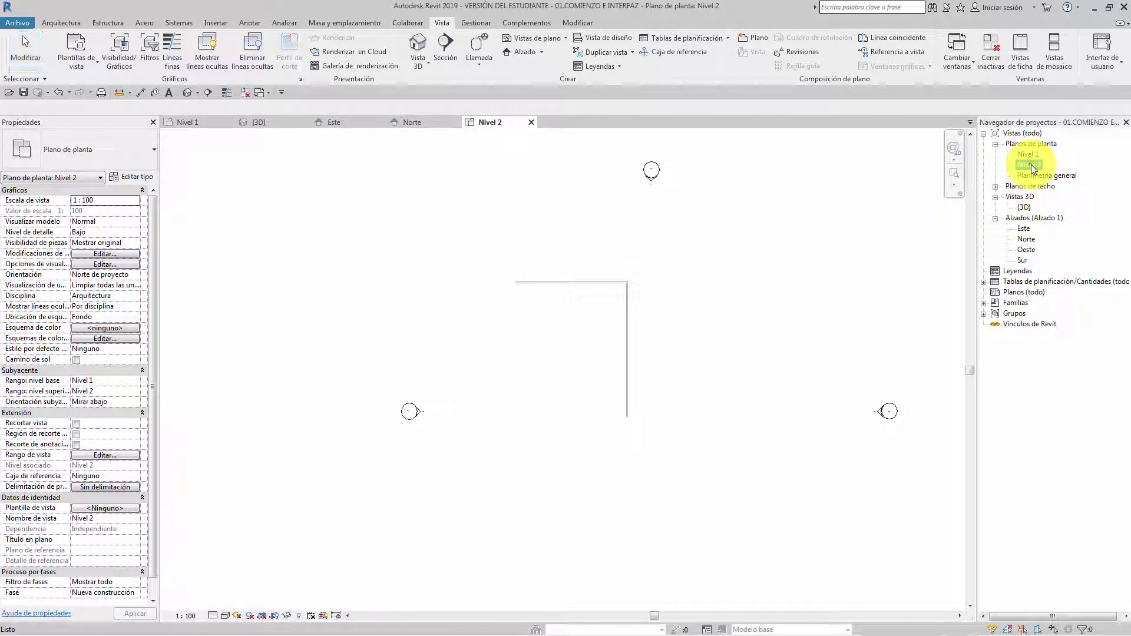
click(1031, 167)
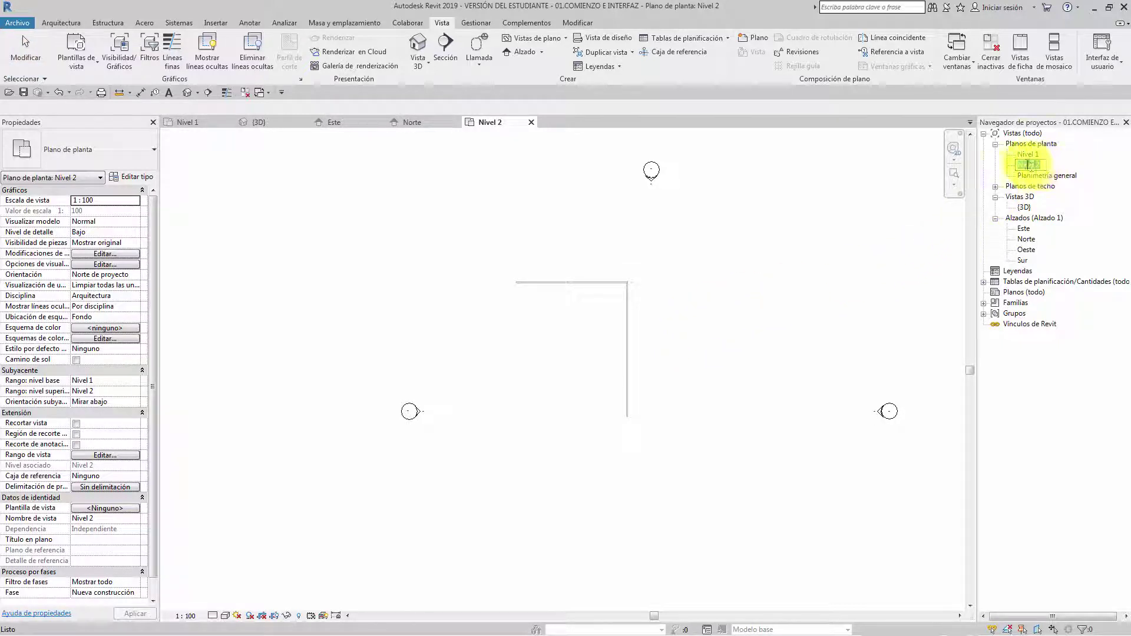
key(Escape)
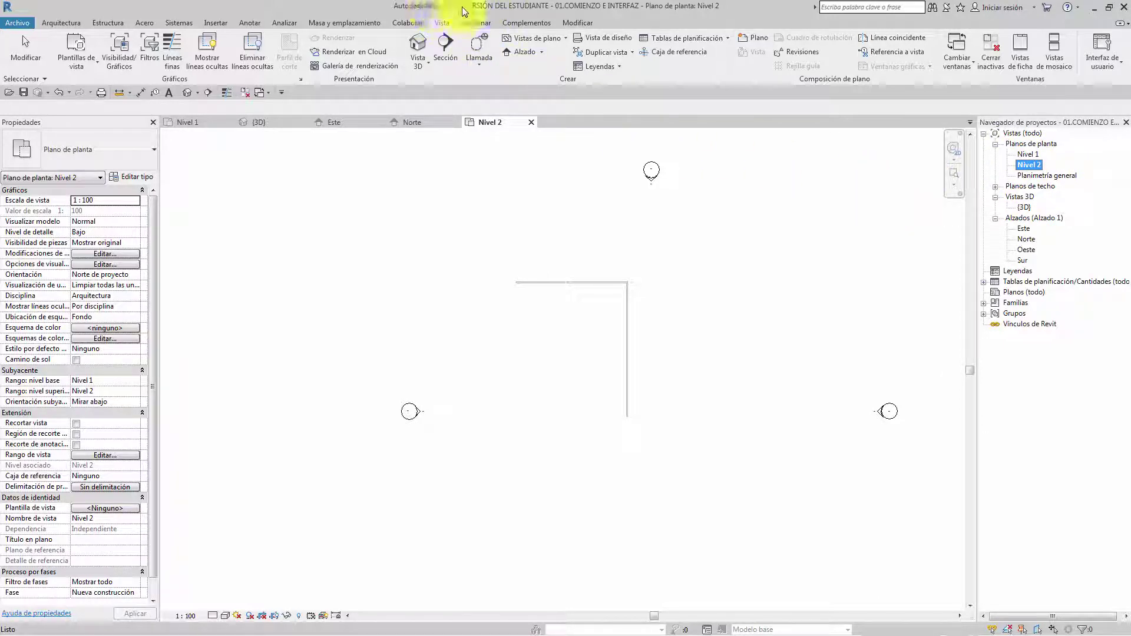
click(1036, 166)
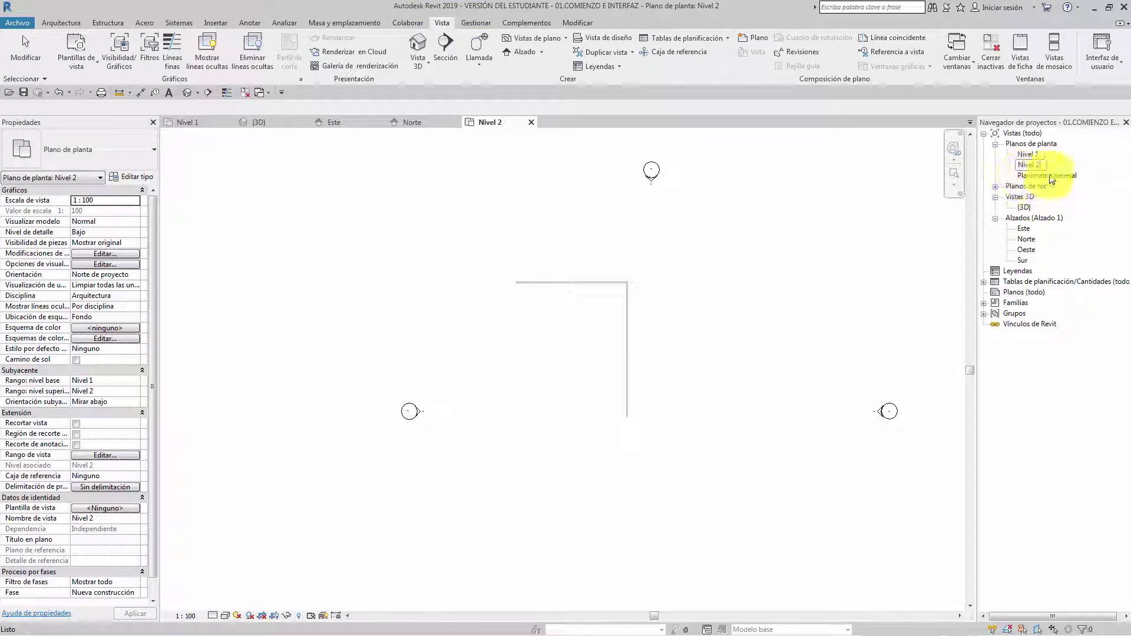
click(1039, 177)
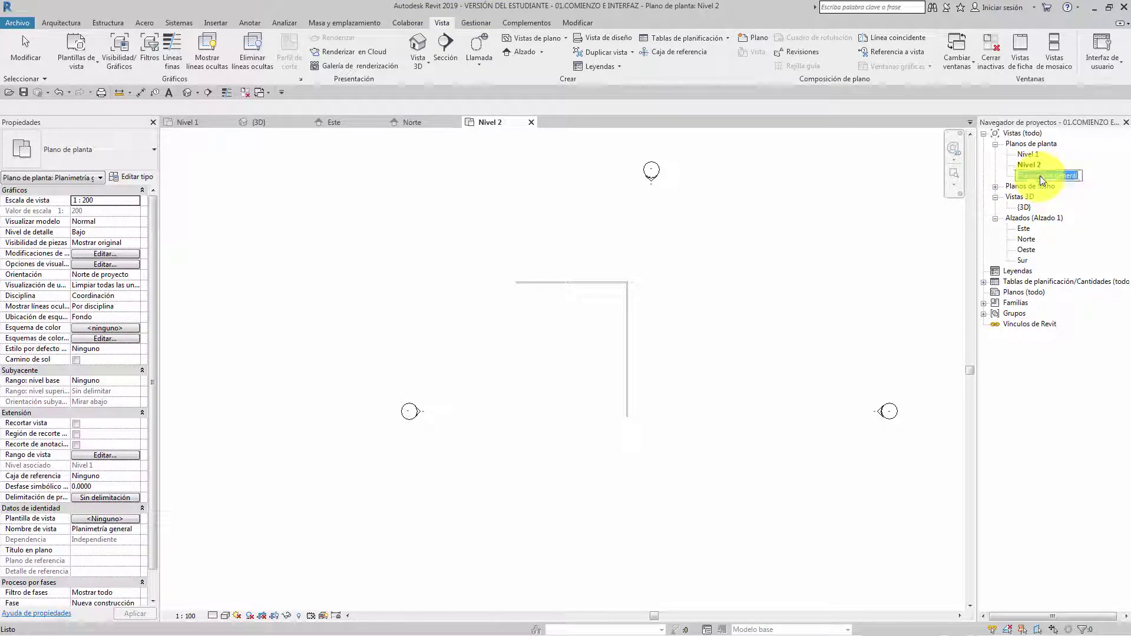
key(Return)
Open the Nivel 1 and Planimetría general plans, ending back on Nivel 1.
double_click(1028, 155)
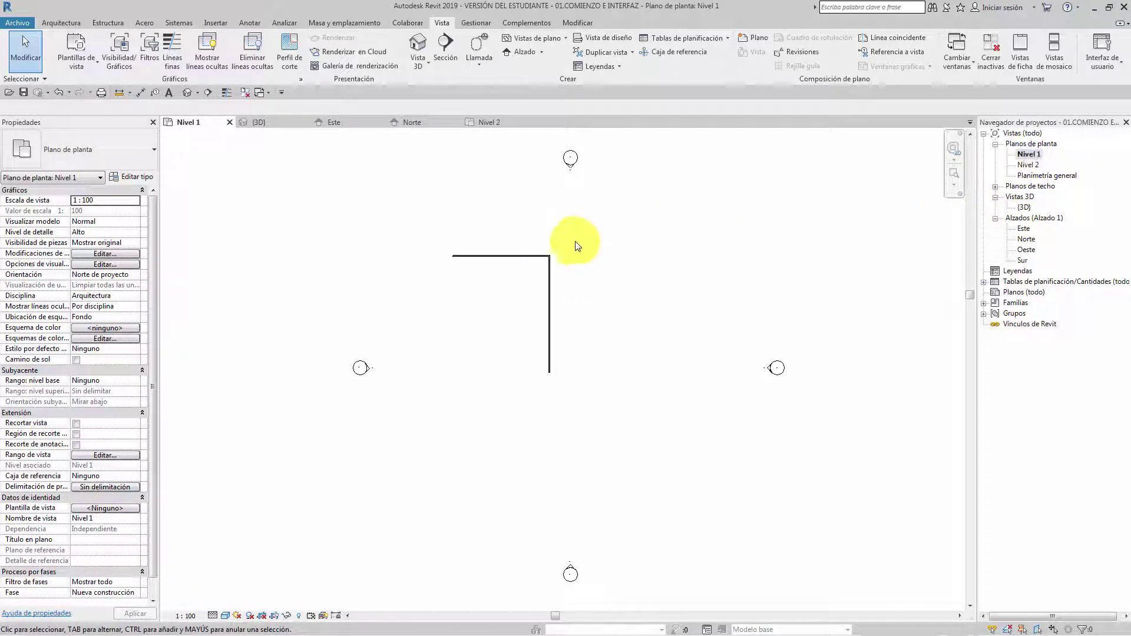
middle_drag(578, 243, 641, 279)
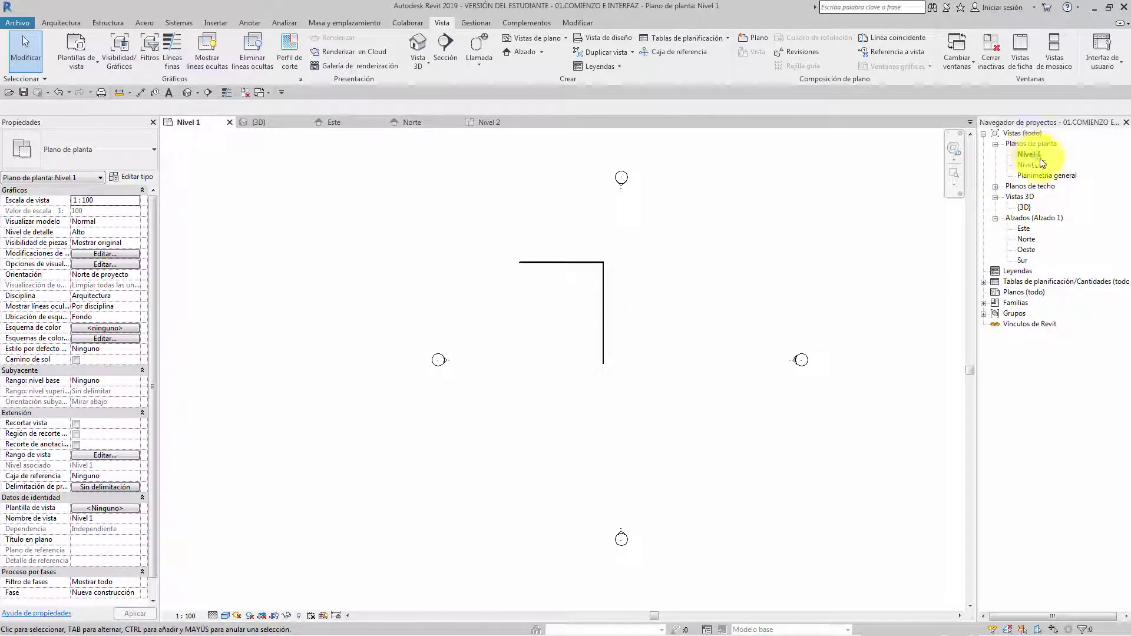
double_click(1045, 175)
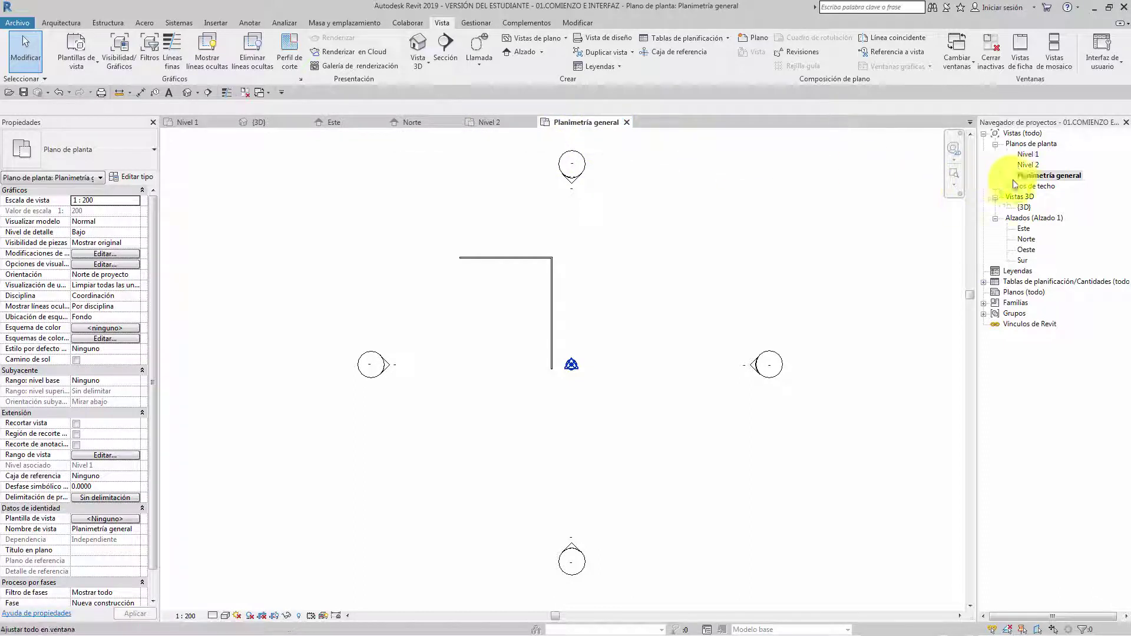
double_click(1027, 154)
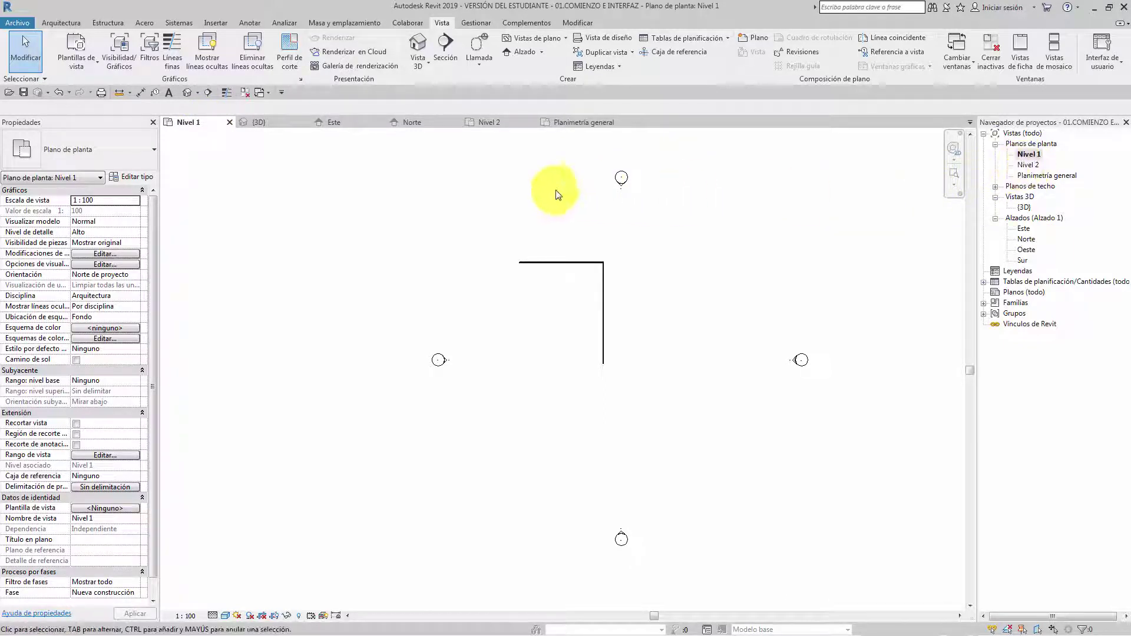
Zoom the Nivel 2 plan to fit the whole model.
click(492, 122)
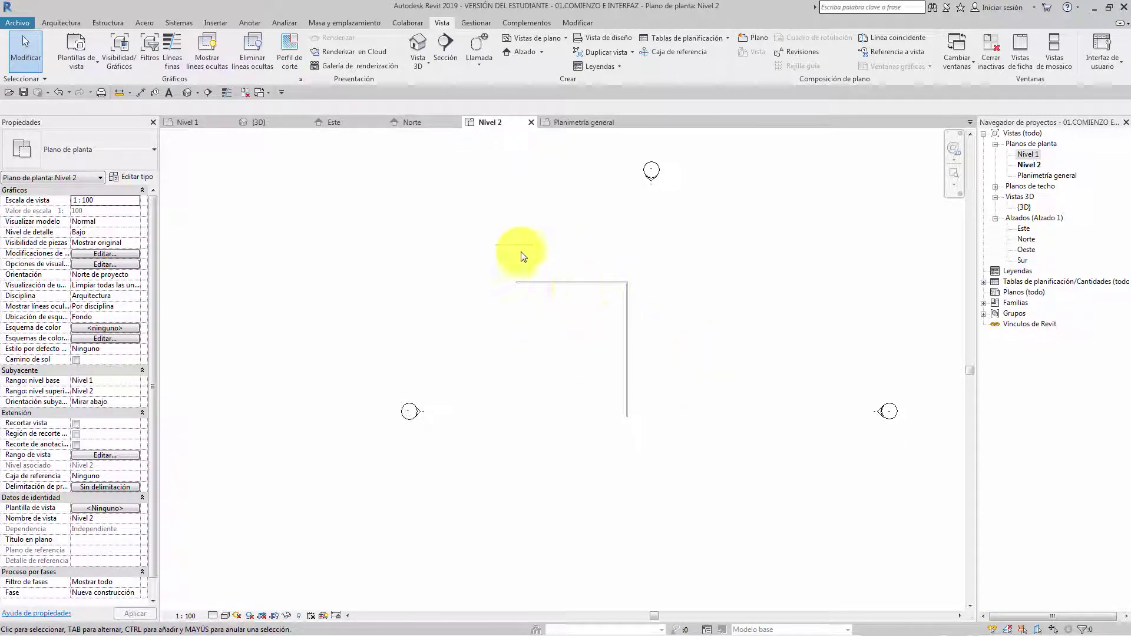
scroll(589, 281, up, 2)
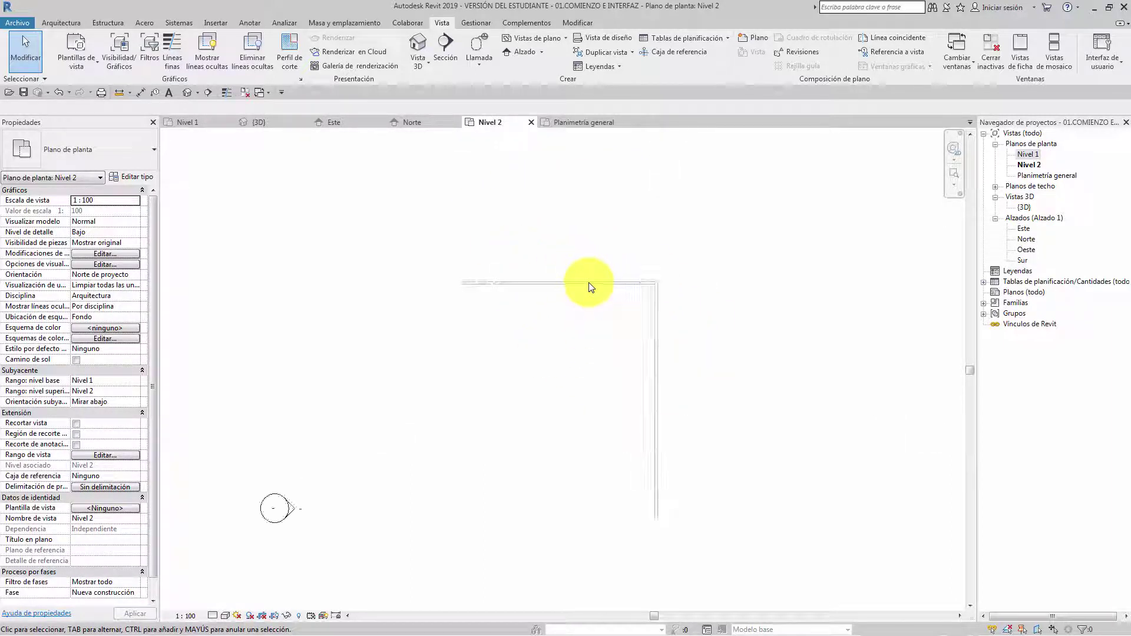
scroll(588, 281, up, 2)
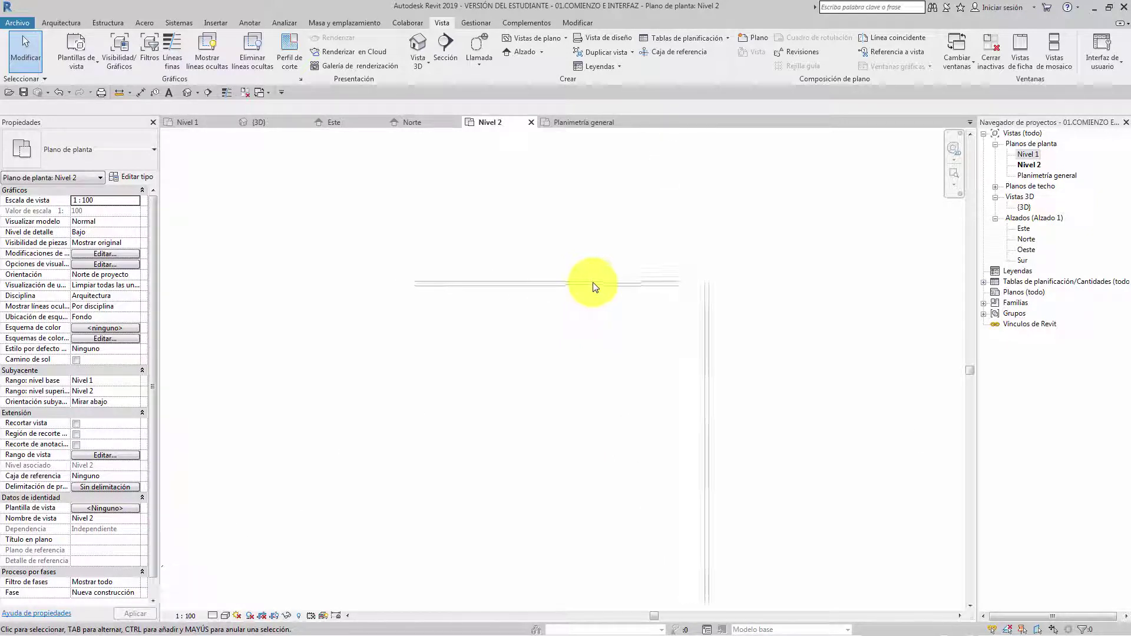
scroll(591, 283, down, 1)
scroll(592, 285, down, 2)
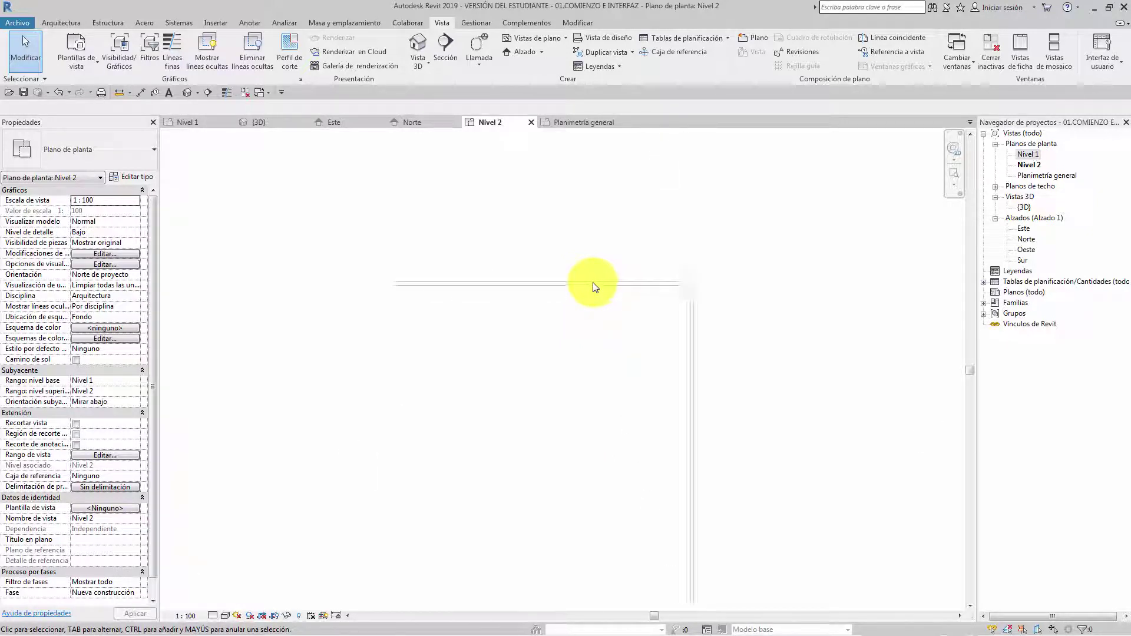
scroll(593, 286, up, 2)
scroll(593, 287, down, 2)
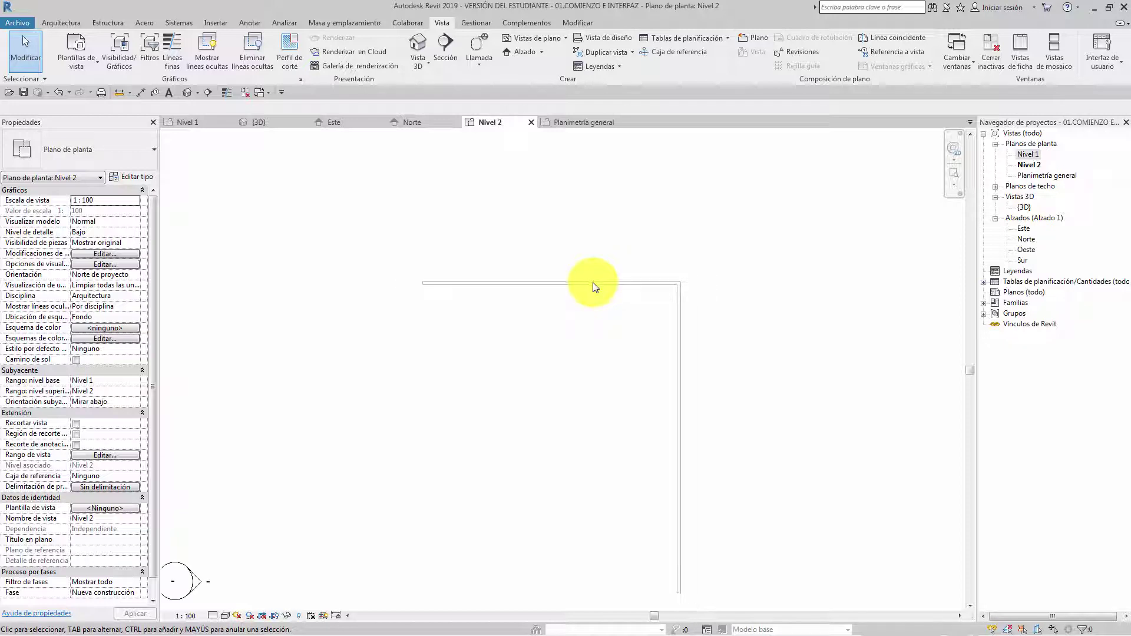
scroll(593, 291, up, 1)
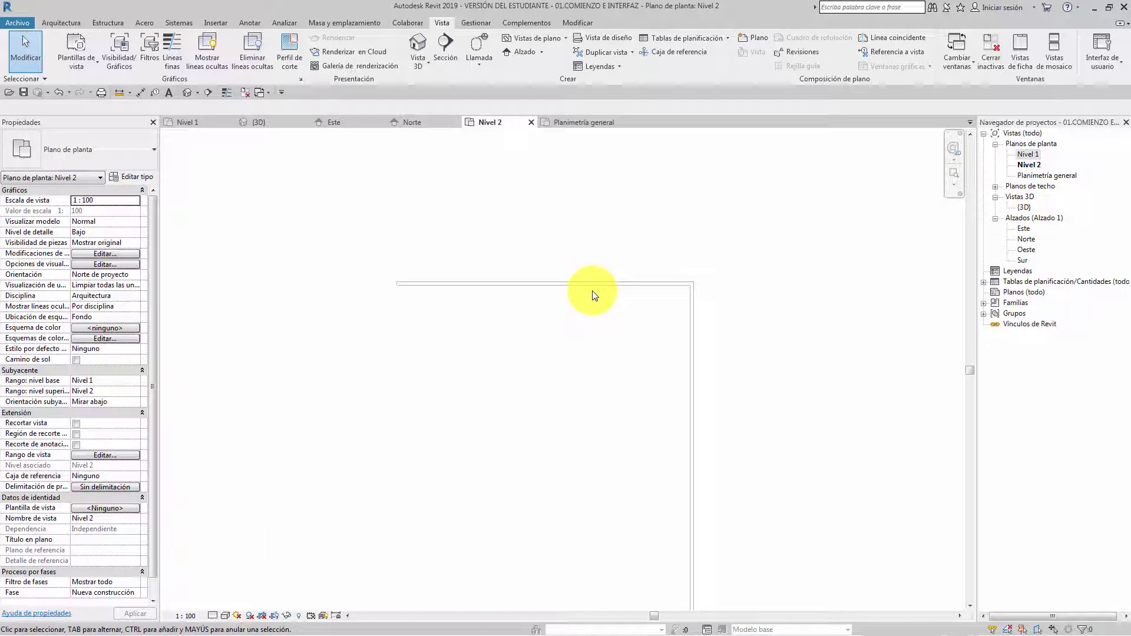
middle_click(594, 295)
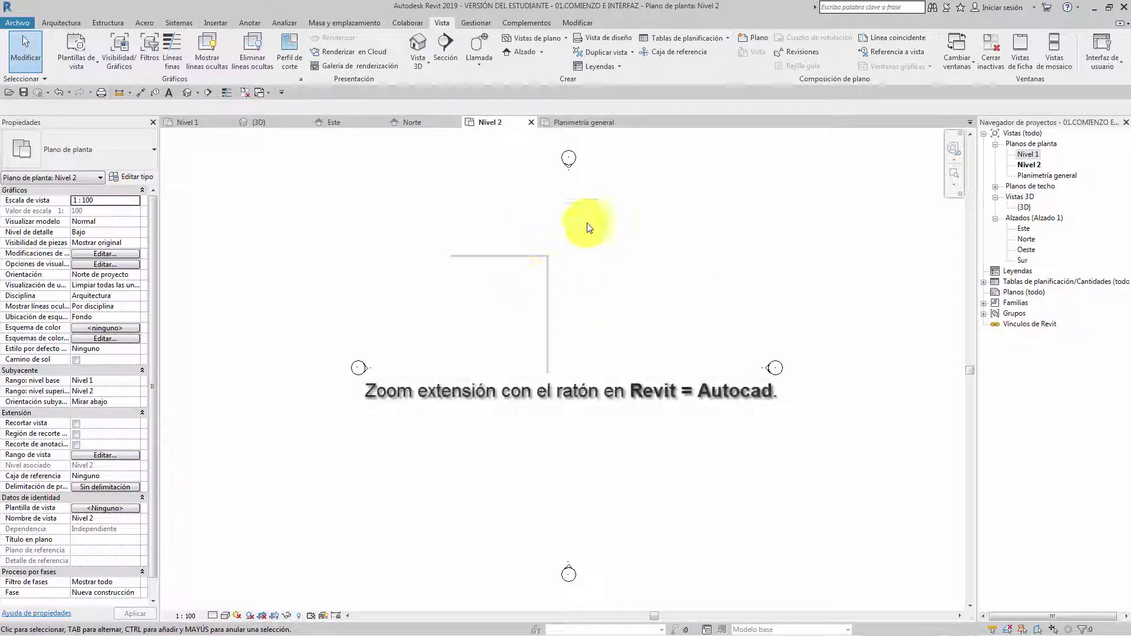
Inspect the Nivel 1 wall corner, then zoom all to fit with ZA.
click(193, 123)
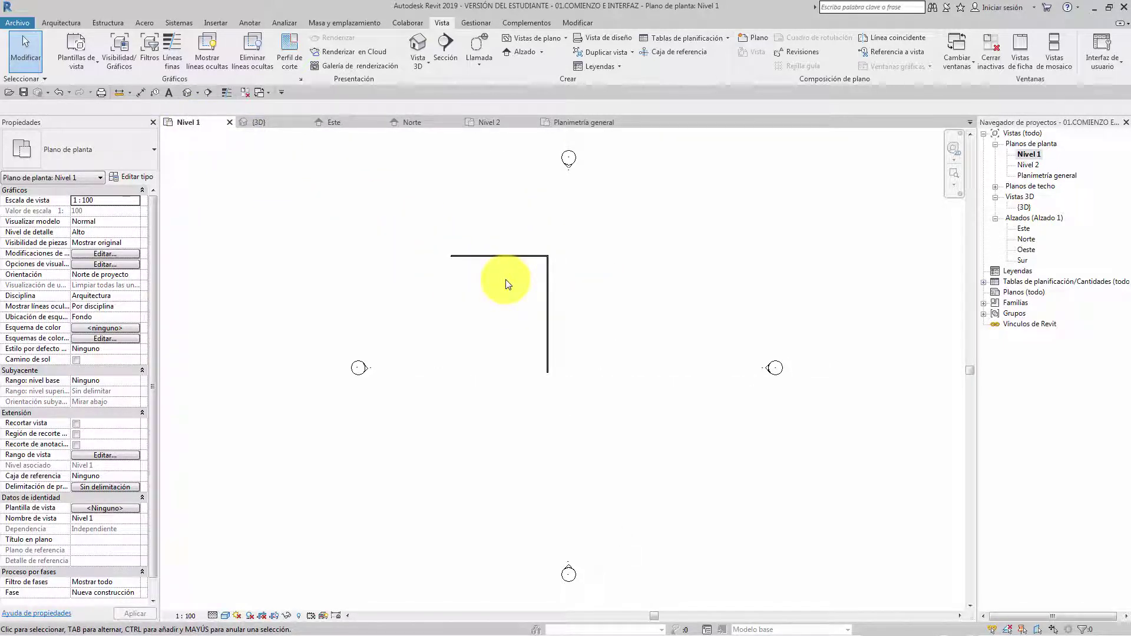
scroll(538, 292, up, 2)
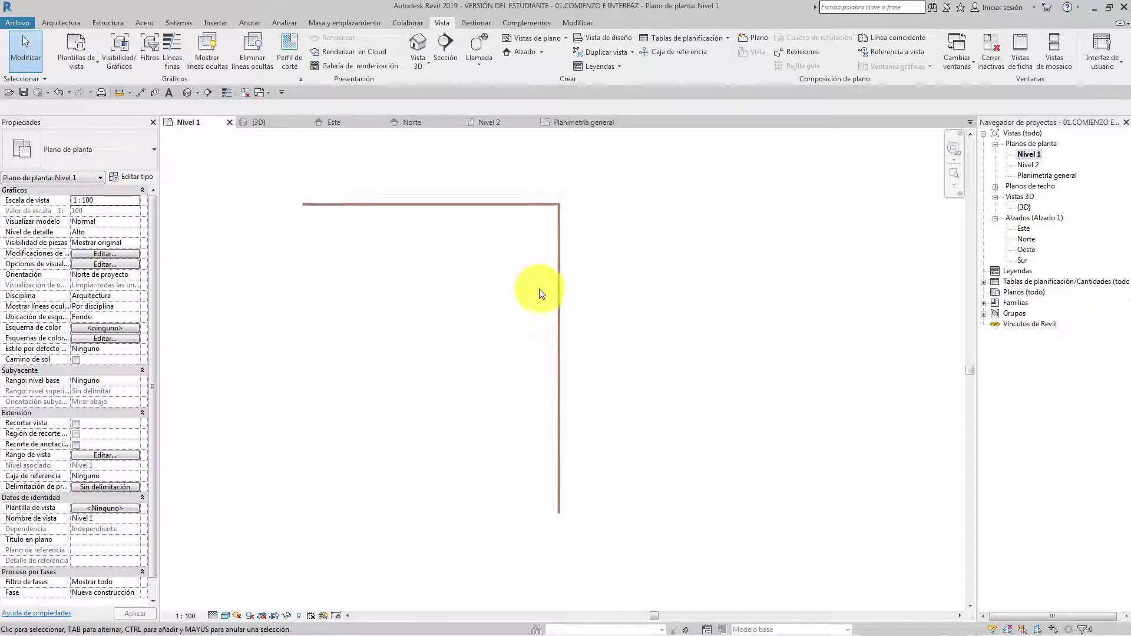
scroll(538, 292, up, 1)
scroll(538, 277, up, 1)
middle_drag(538, 260, 639, 326)
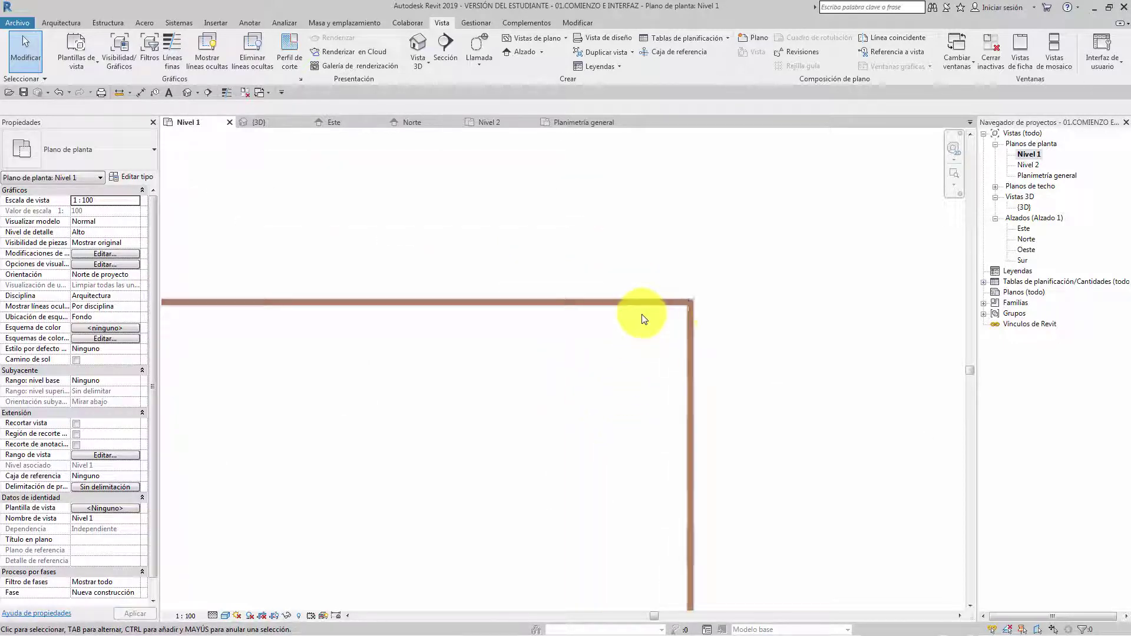
scroll(647, 316, up, 2)
mouse_move(733, 295)
middle_down()
mouse_move(748, 274)
mouse_move(732, 291)
middle_up()
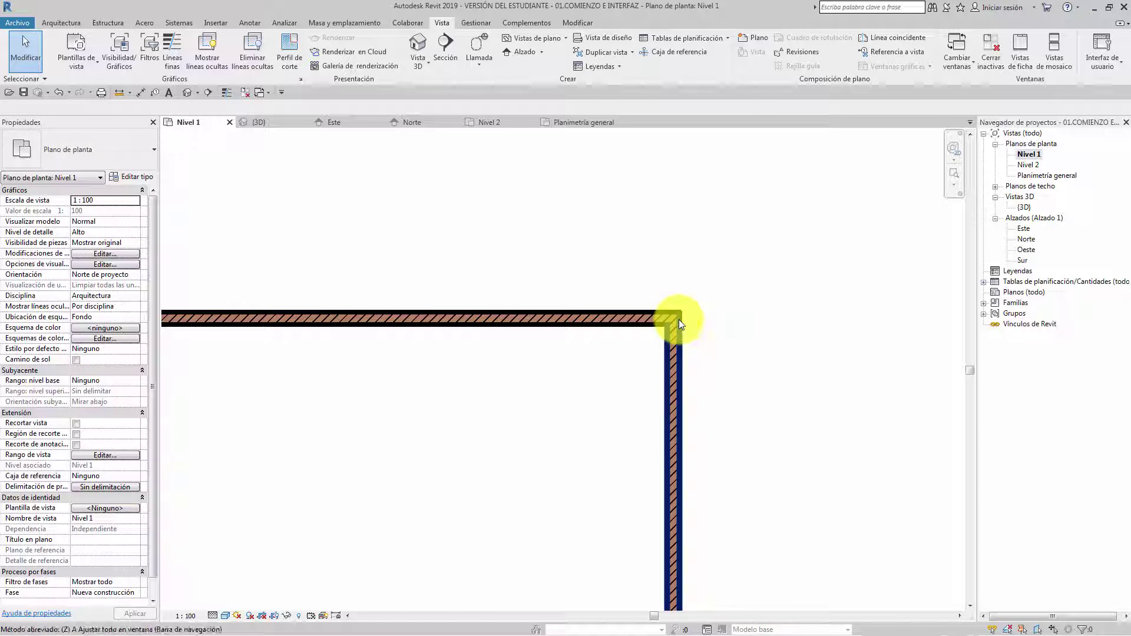
key(z)
key(a)
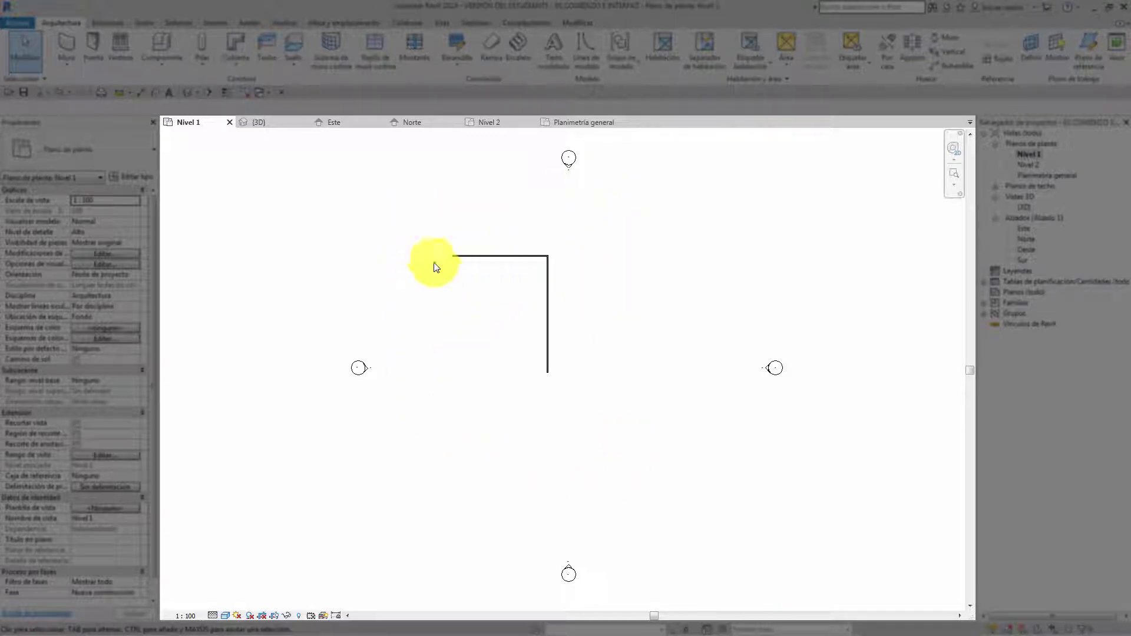
Cycle through the 3D, Este, Norte, Nivel 2, Planimetría general and Nivel 1 tabs.
click(272, 124)
click(339, 127)
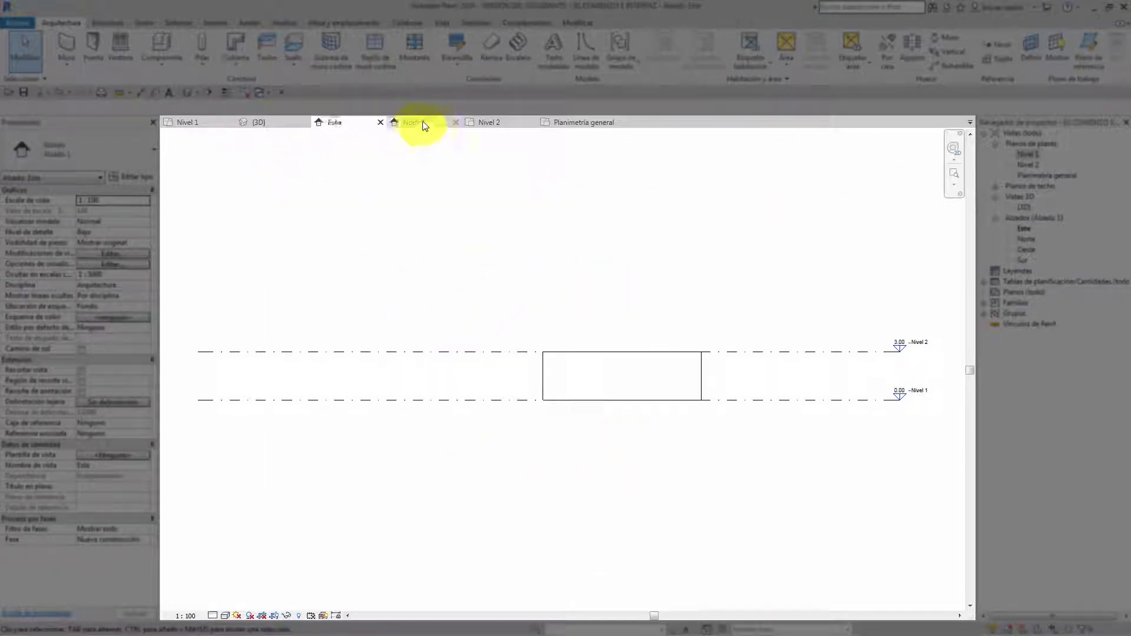
click(412, 124)
click(489, 124)
click(562, 126)
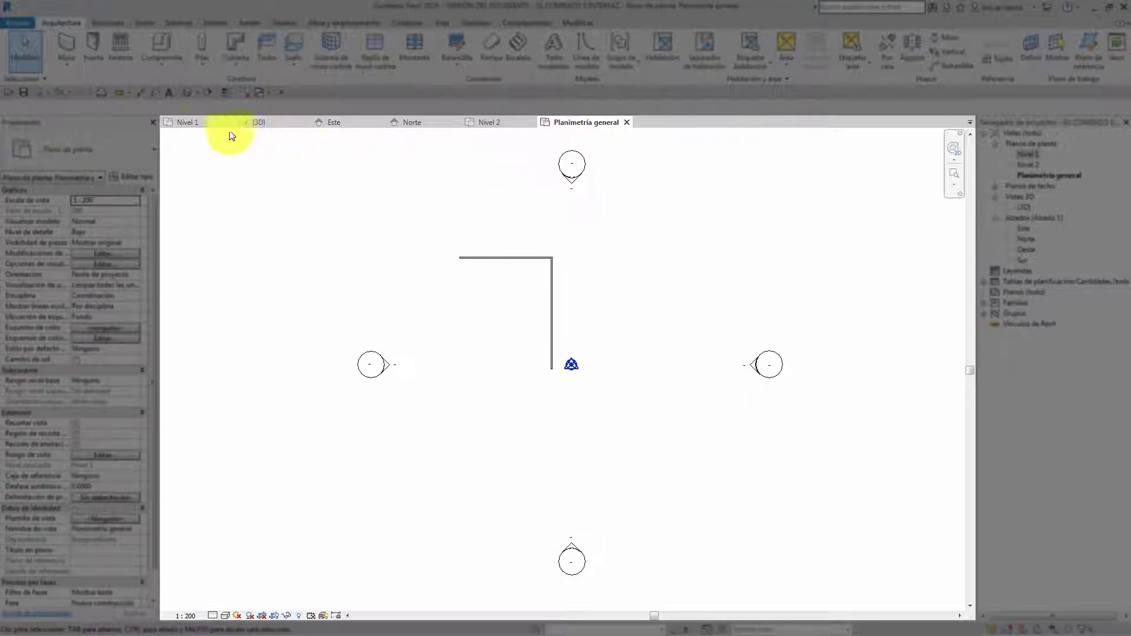
click(200, 124)
scroll(467, 252, down, 2)
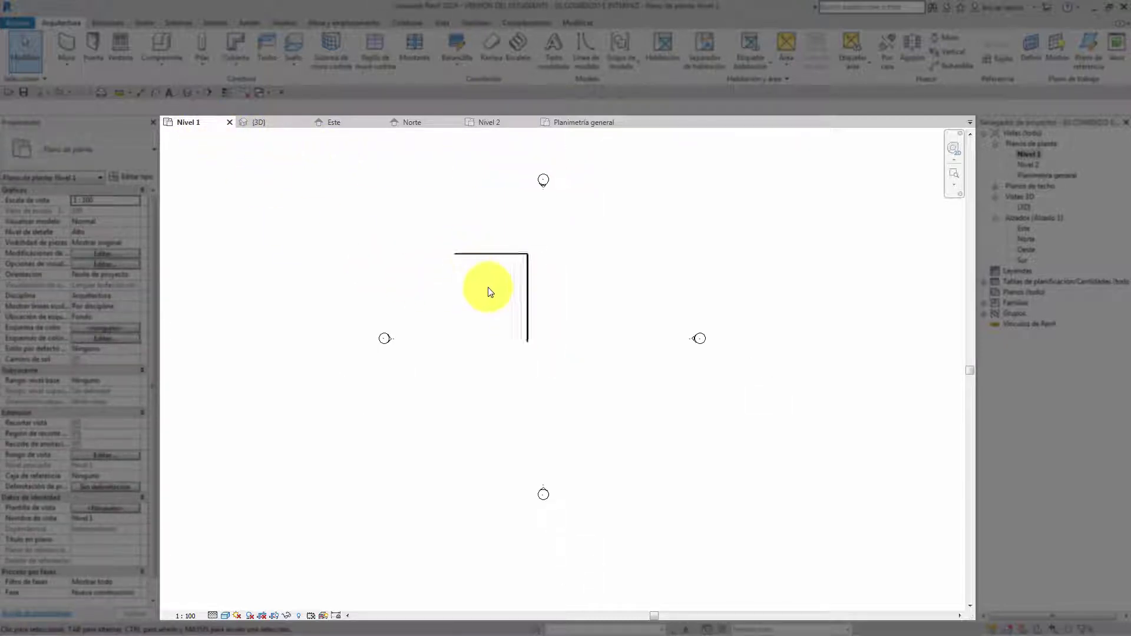
scroll(489, 293, down, 1)
middle_drag(518, 303, 537, 328)
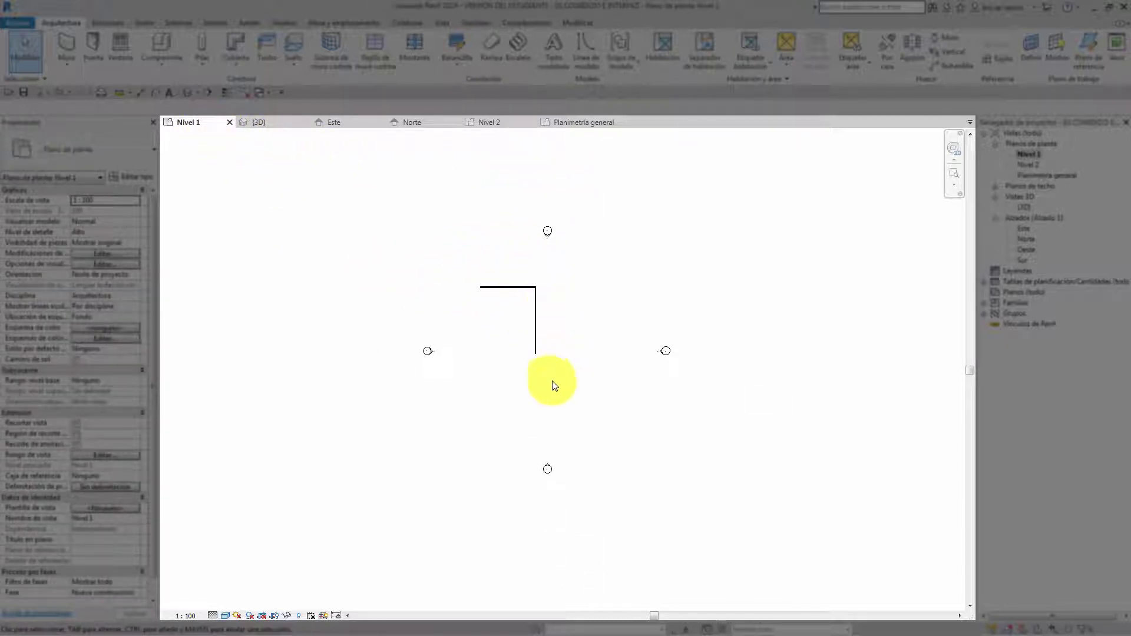
Check Este and Planimetría general, then orbit and close the {3D} view.
click(334, 122)
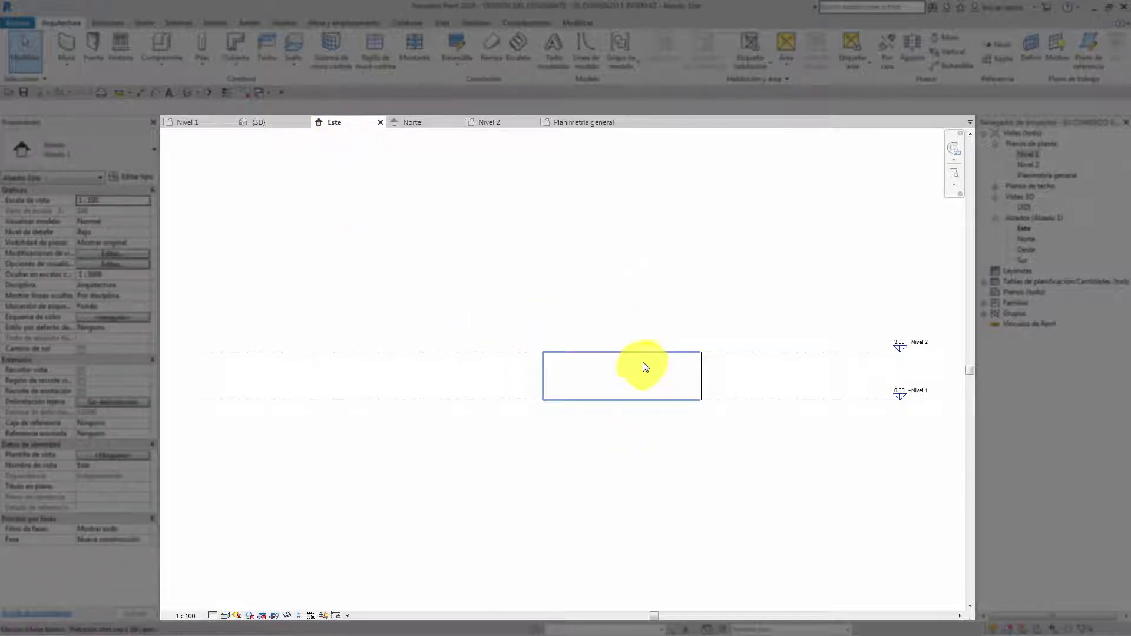
click(571, 124)
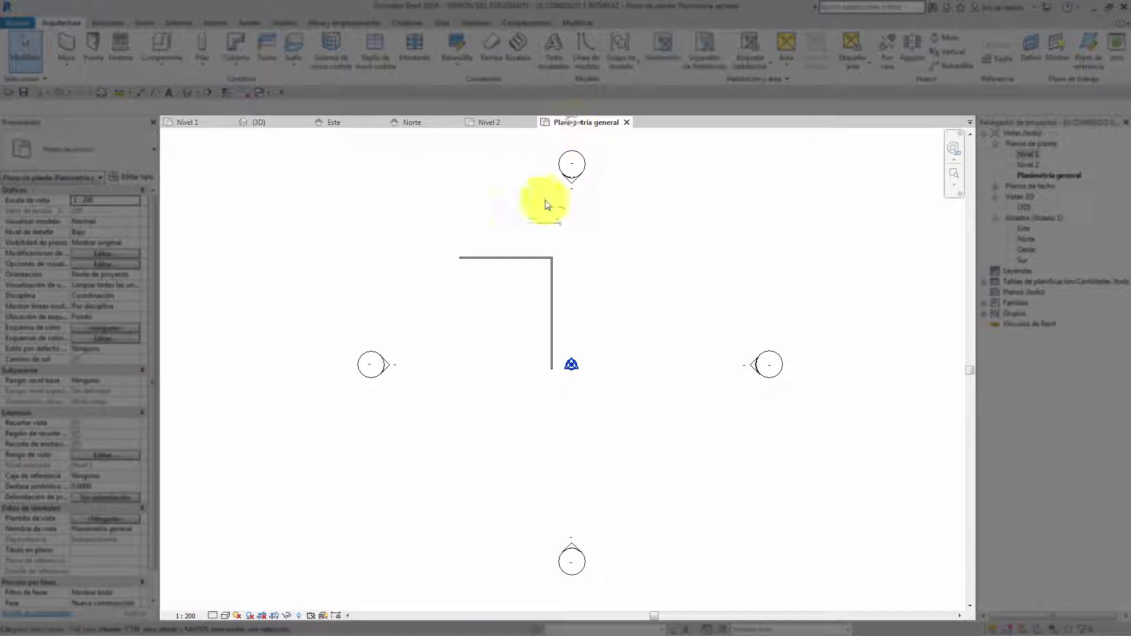
click(259, 122)
shift+middle_drag(601, 323, 629, 374)
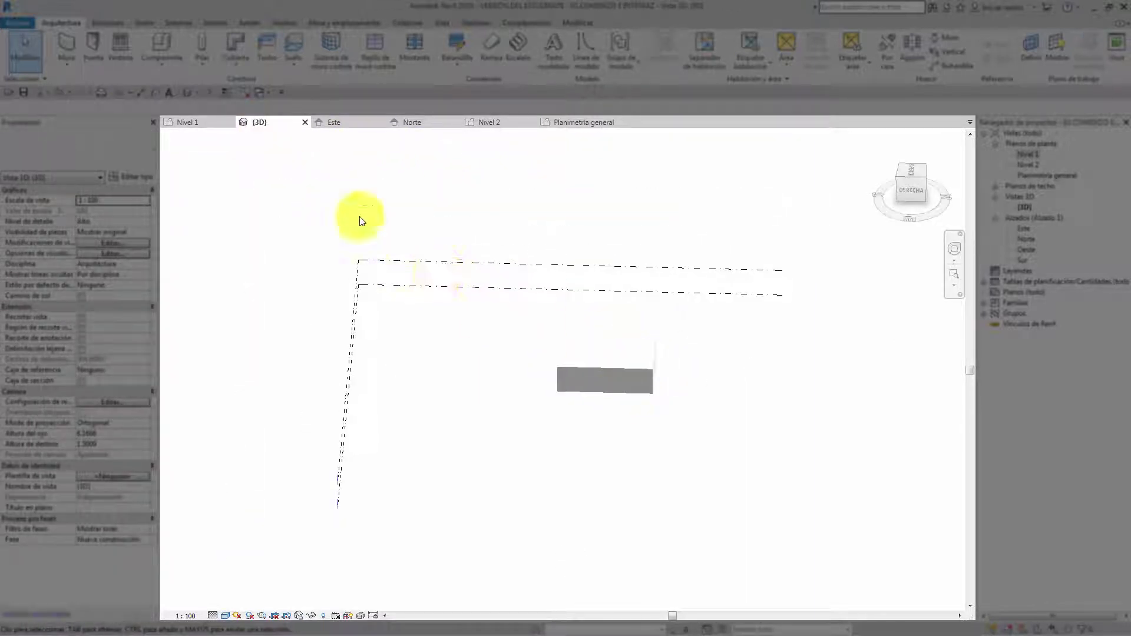
click(306, 122)
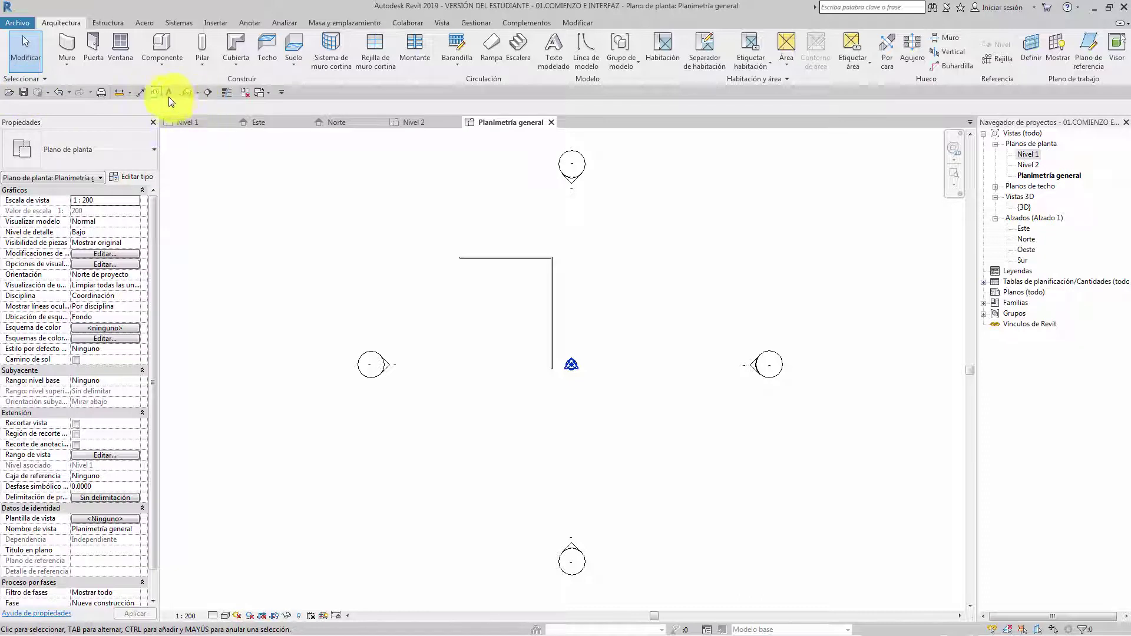
Open Vista 3D por defecto from the Quick Access Toolbar 3D dropdown.
click(199, 92)
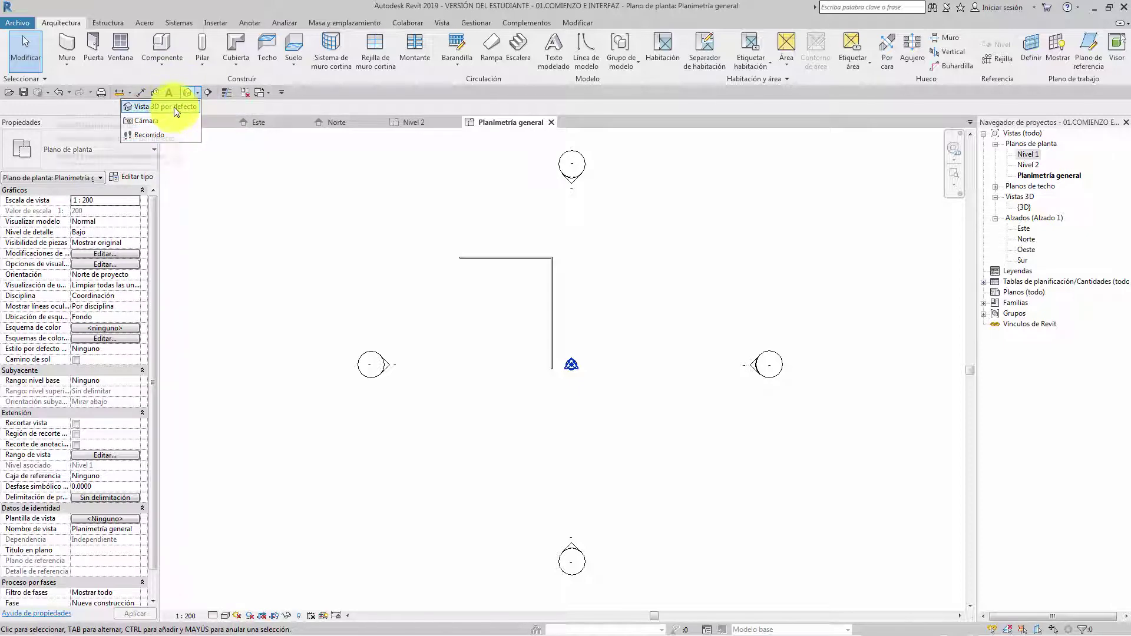
click(175, 112)
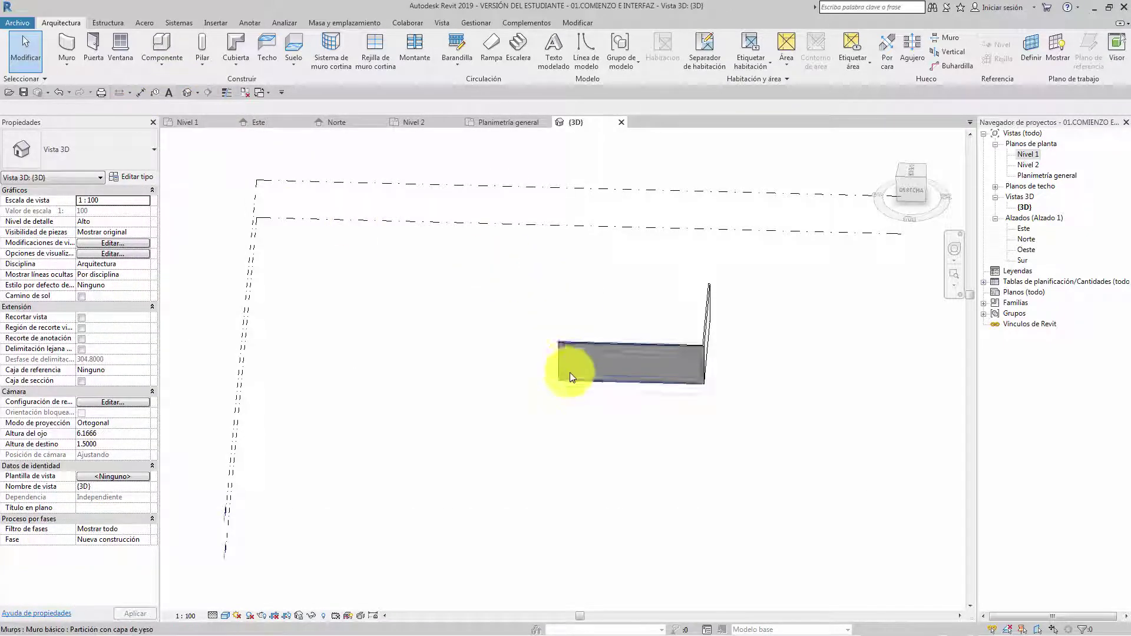
mouse_move(570, 377)
shift+middle_down()
mouse_move(575, 392)
mouse_move(661, 346)
mouse_move(536, 396)
mouse_move(768, 411)
mouse_move(662, 460)
mouse_move(644, 369)
mouse_move(593, 379)
mouse_move(652, 373)
mouse_move(581, 298)
mouse_move(633, 360)
mouse_move(586, 450)
mouse_move(647, 371)
mouse_move(599, 459)
shift+middle_up()
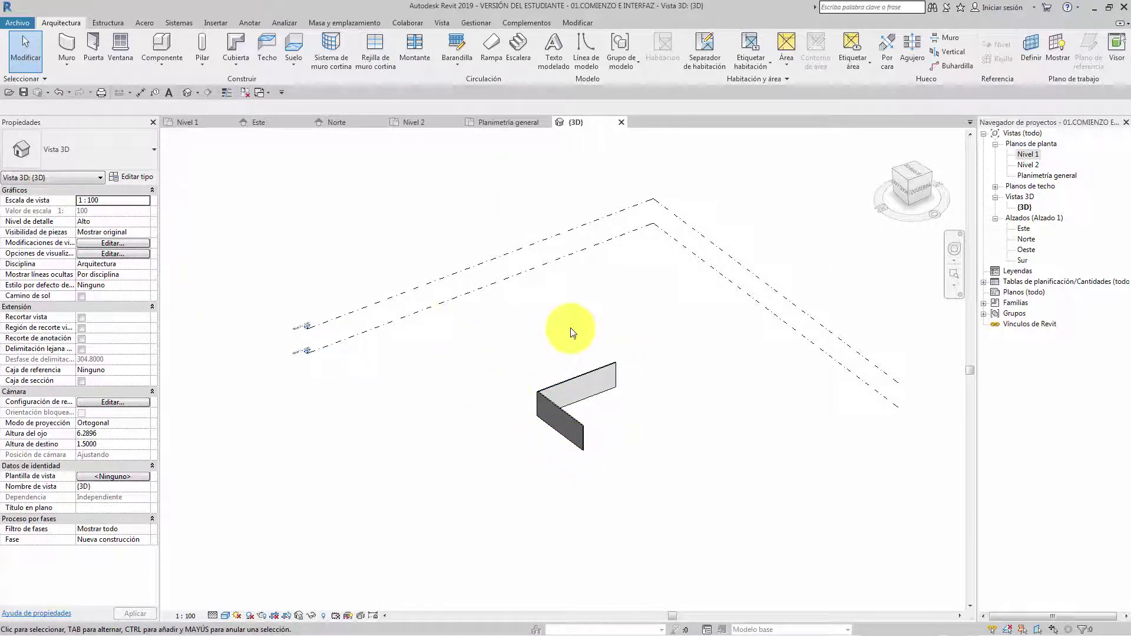
scroll(624, 353, down, 2)
middle_drag(624, 353, 526, 352)
scroll(499, 334, up, 2)
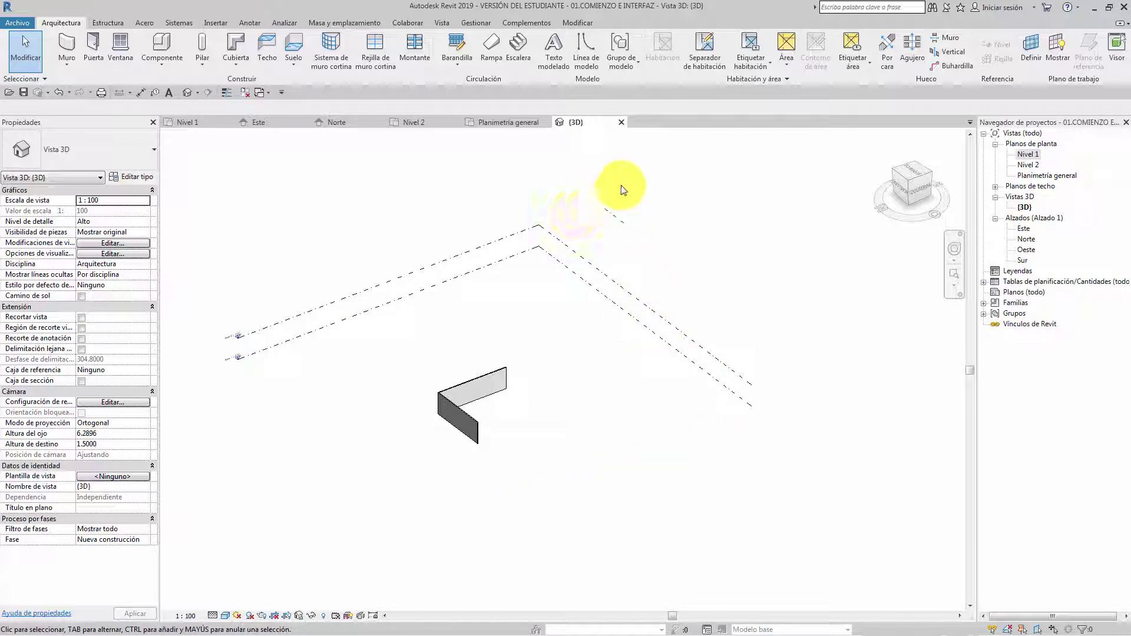
Zoom, pan and orbit the {3D} view to frame the L-shaped wall.
scroll(580, 303, down, 2)
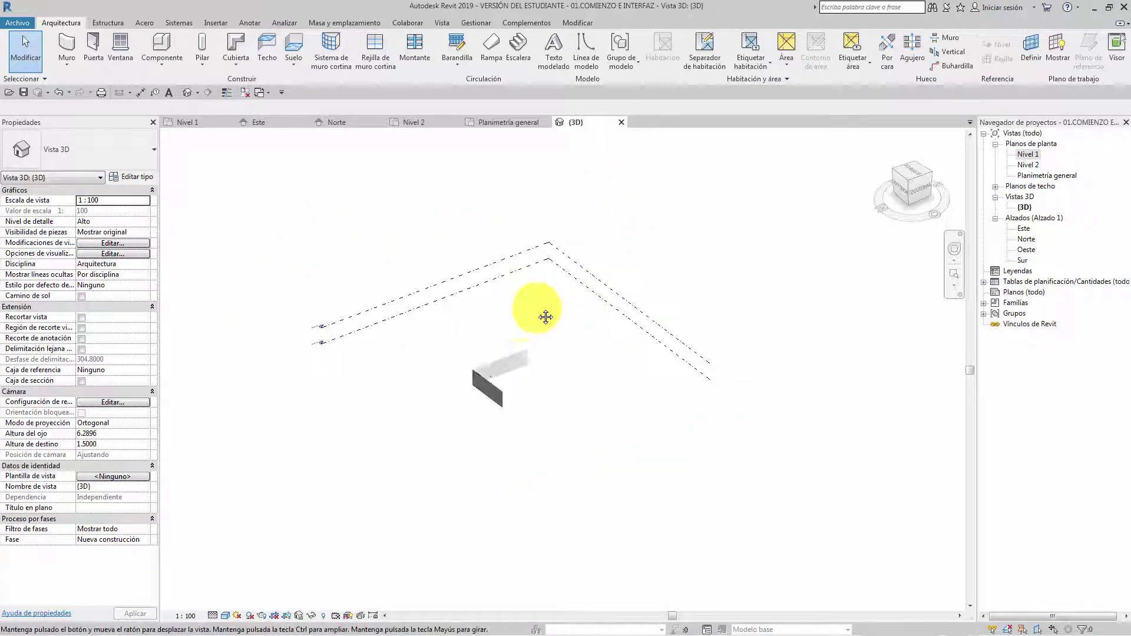
scroll(568, 303, up, 2)
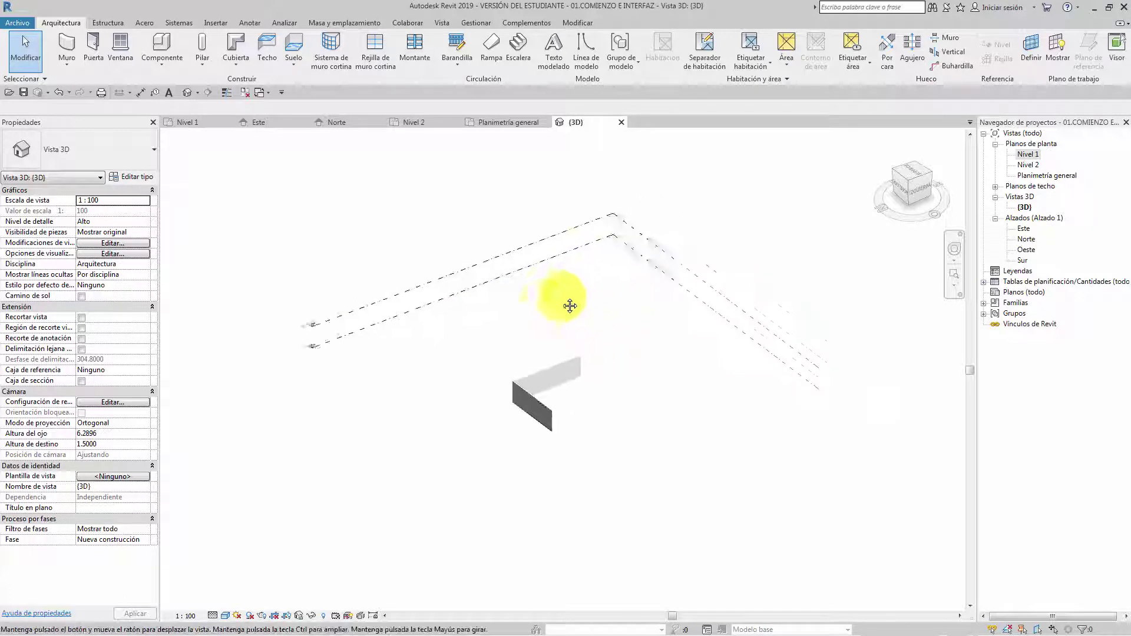
scroll(496, 316, up, 1)
middle_drag(495, 315, 512, 298)
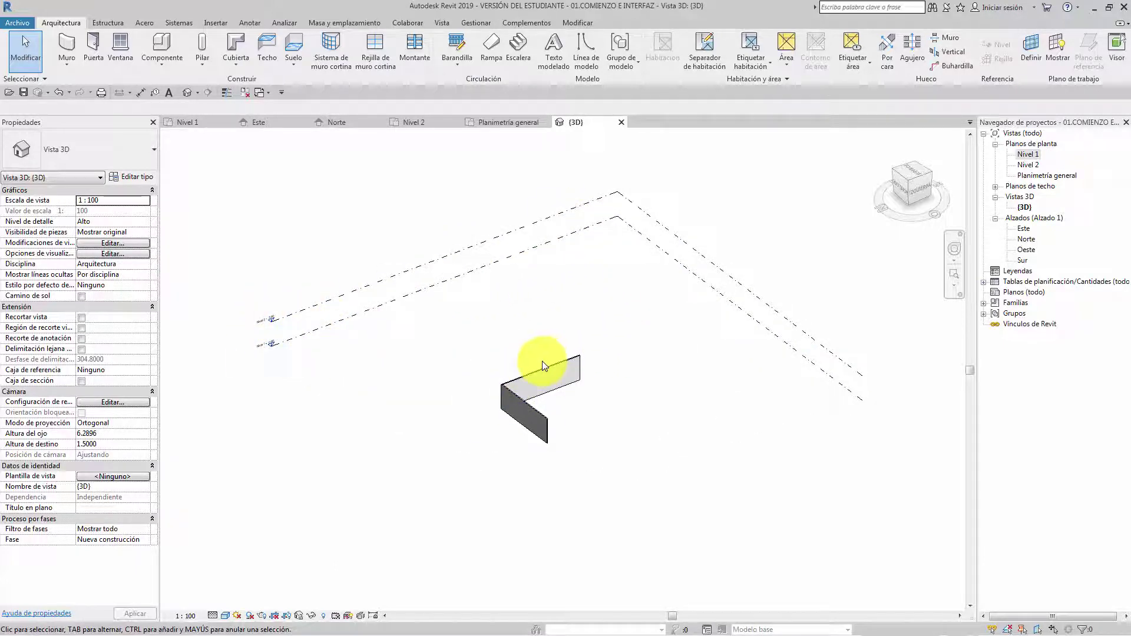
scroll(285, 336, up, 3)
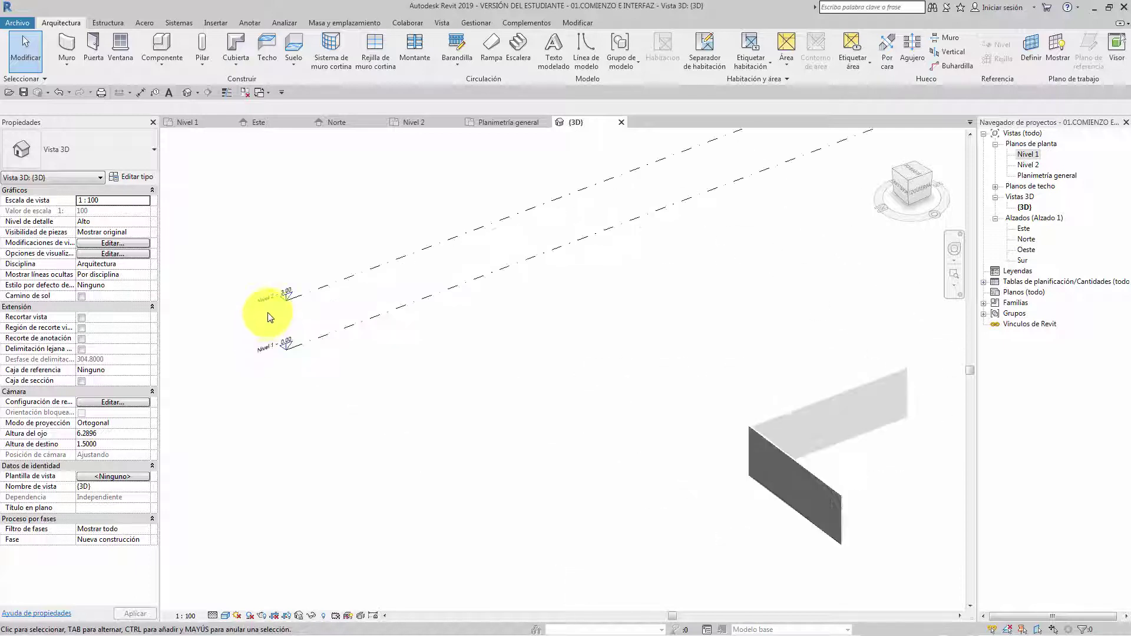
scroll(294, 348, up, 3)
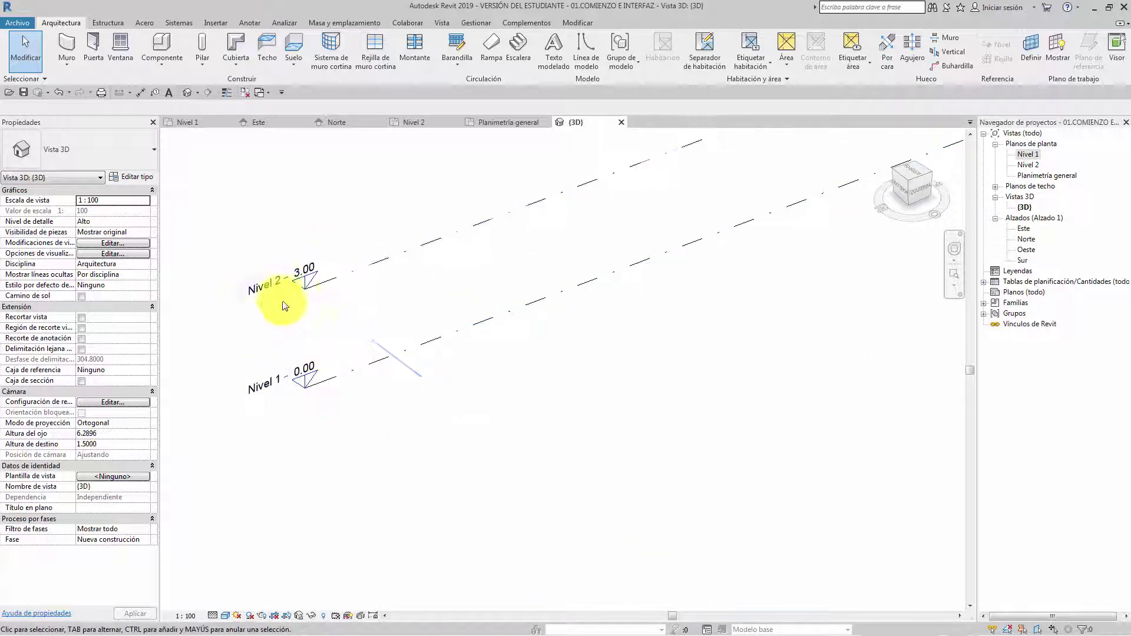
scroll(350, 341, down, 1)
scroll(354, 339, down, 3)
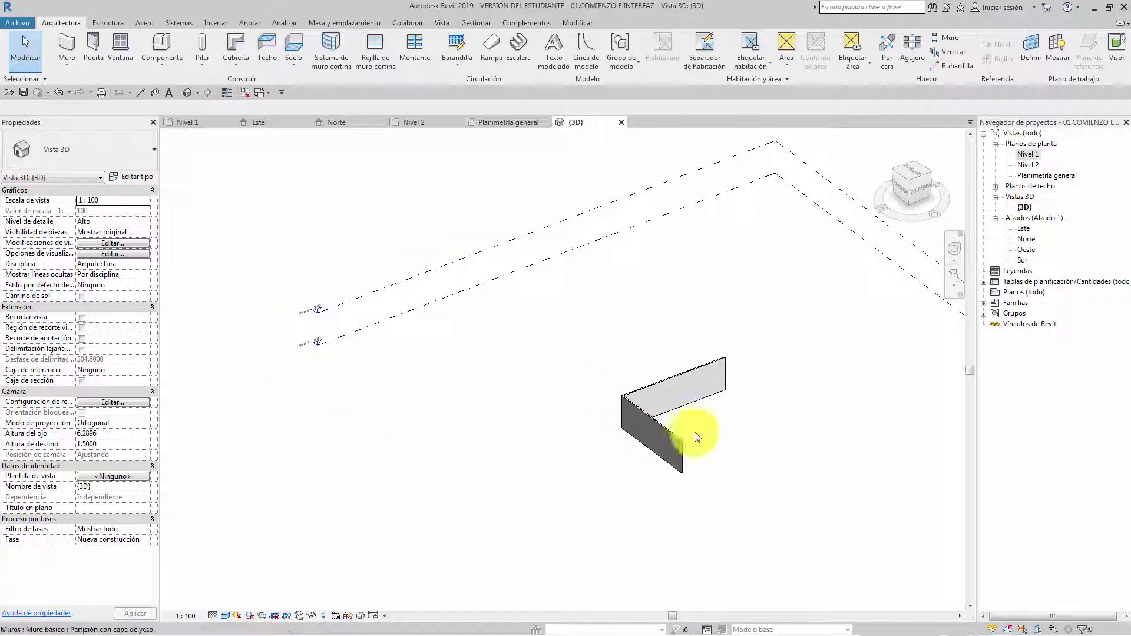
scroll(686, 392, down, 1)
mouse_move(674, 381)
middle_down()
mouse_move(614, 359)
mouse_move(568, 411)
middle_up()
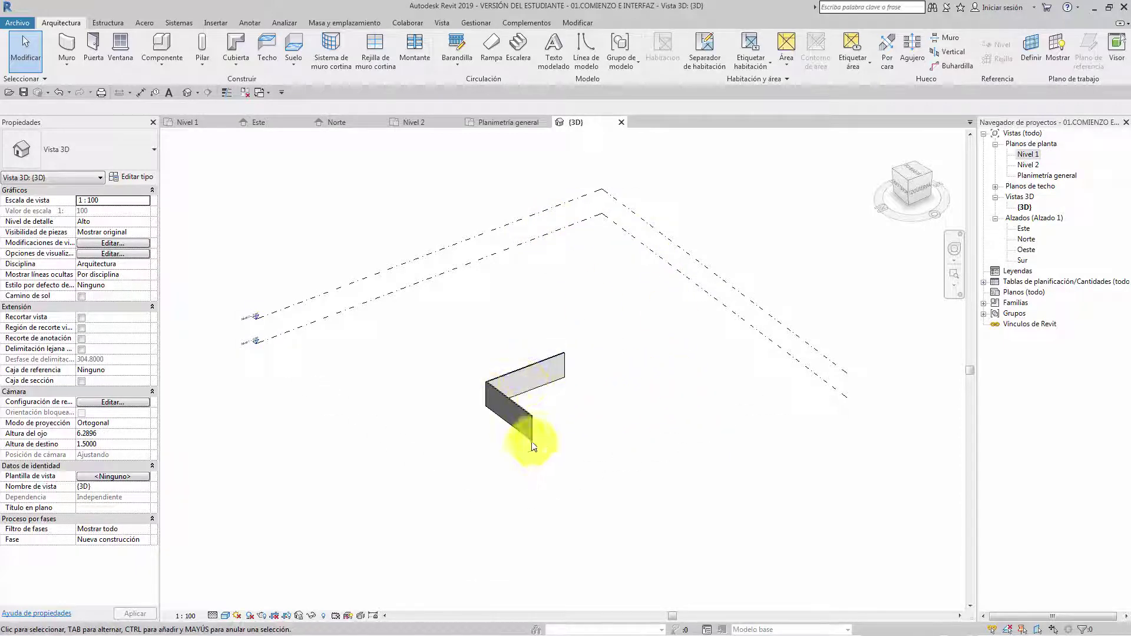
mouse_move(523, 445)
shift+middle_down()
mouse_move(677, 300)
mouse_move(654, 313)
mouse_move(645, 302)
mouse_move(586, 354)
mouse_move(540, 434)
mouse_move(549, 455)
mouse_move(543, 392)
mouse_move(525, 400)
mouse_move(540, 374)
shift+middle_up()
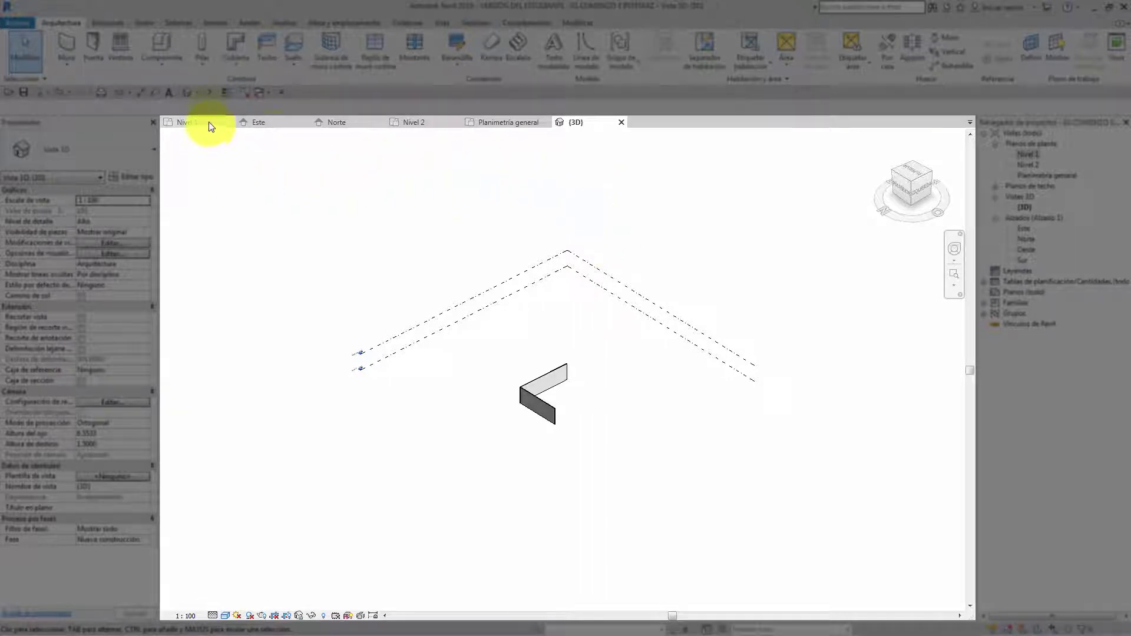
With Nivel 2 active, tile all six views using Vista > Vistas de mosaico.
click(211, 125)
click(285, 124)
click(354, 123)
click(424, 122)
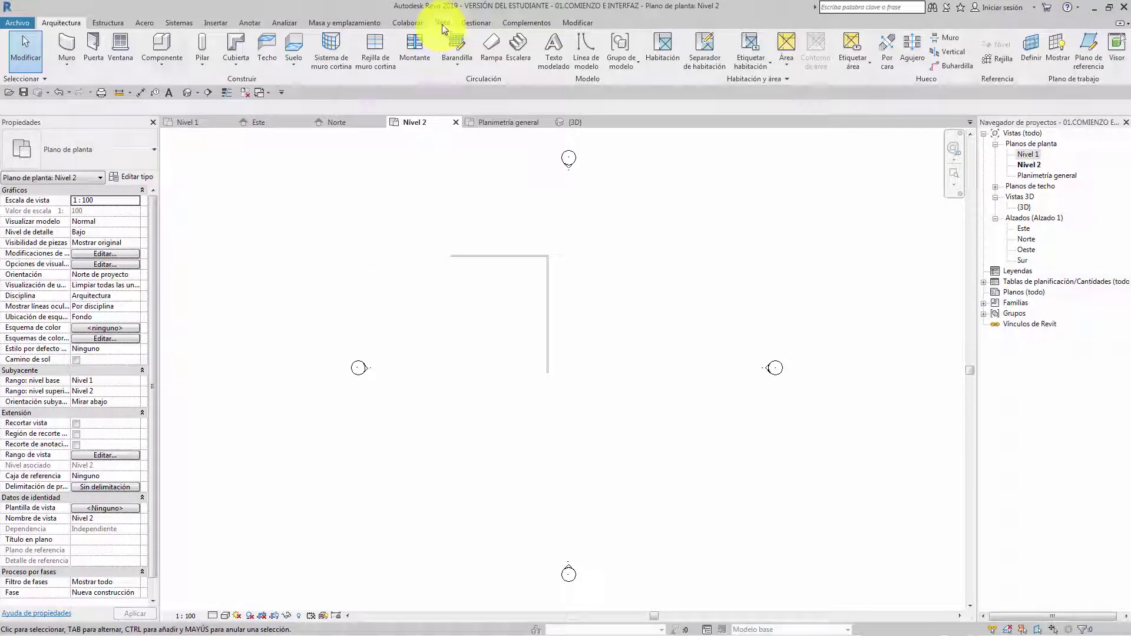
click(442, 24)
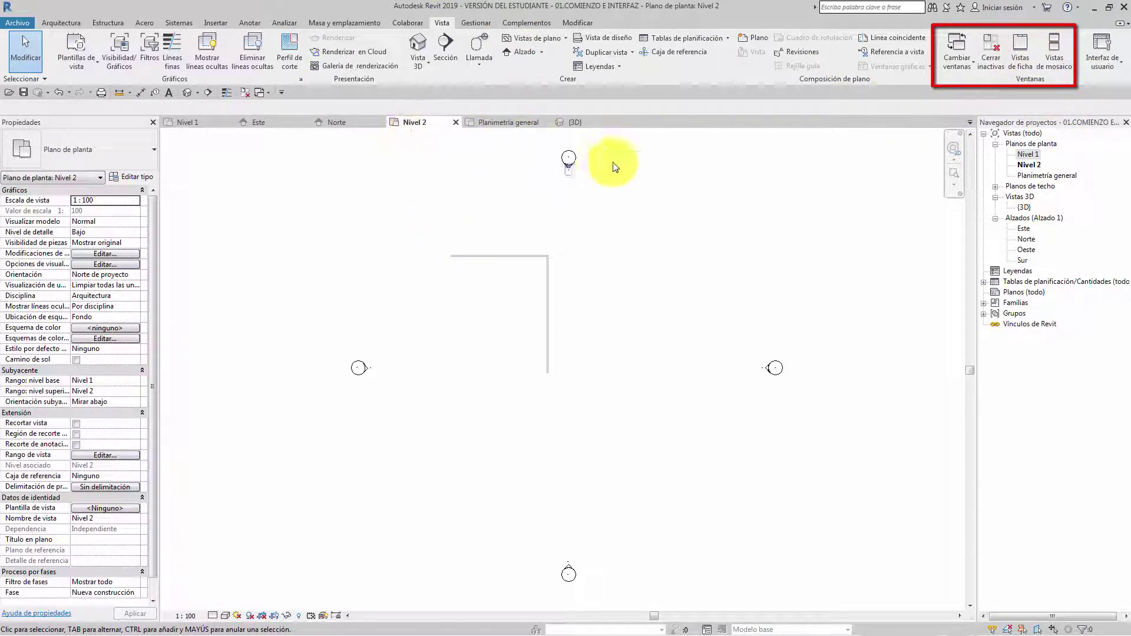
click(1057, 48)
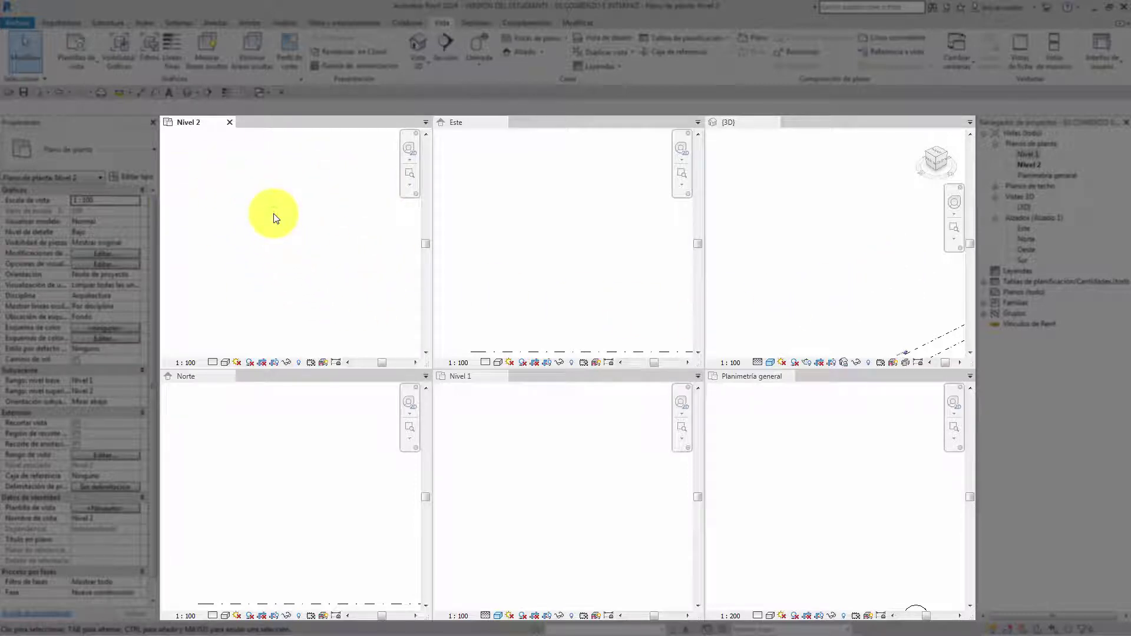
Activate each tiled view in turn and zoom all views to fit with ZA.
middle_click(290, 244)
middle_click(290, 244)
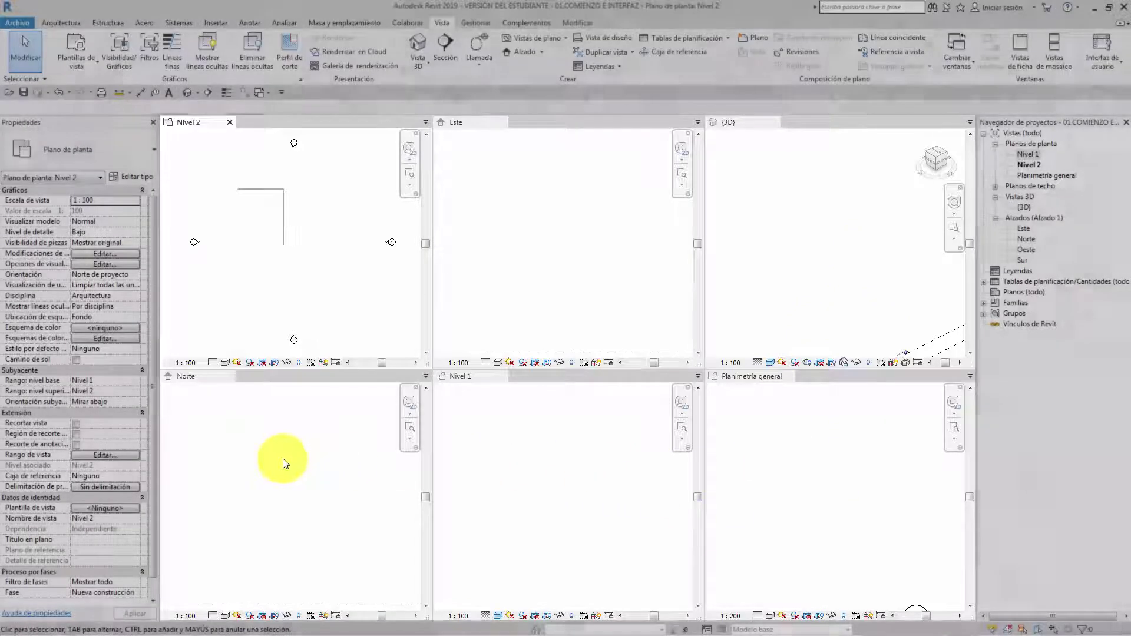
click(290, 454)
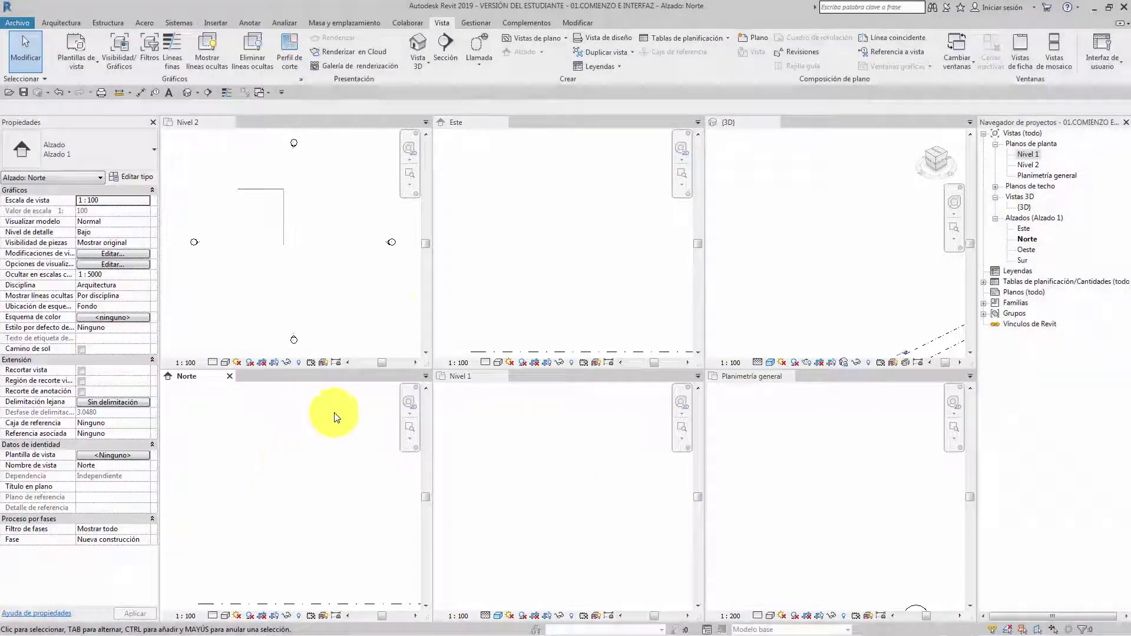
click(528, 227)
click(535, 454)
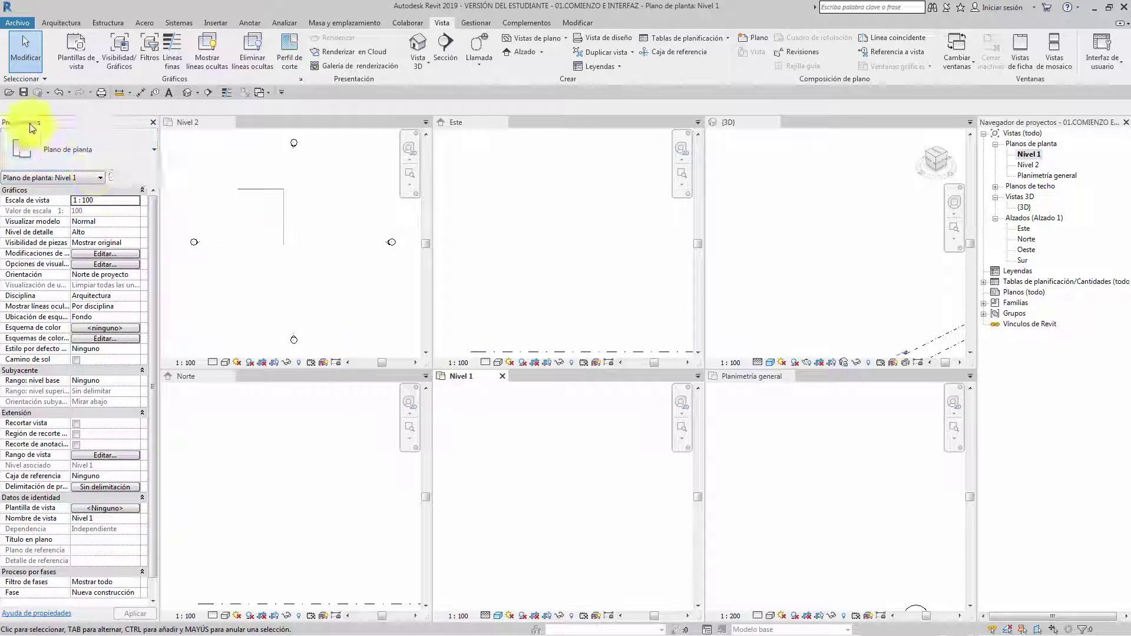
click(281, 253)
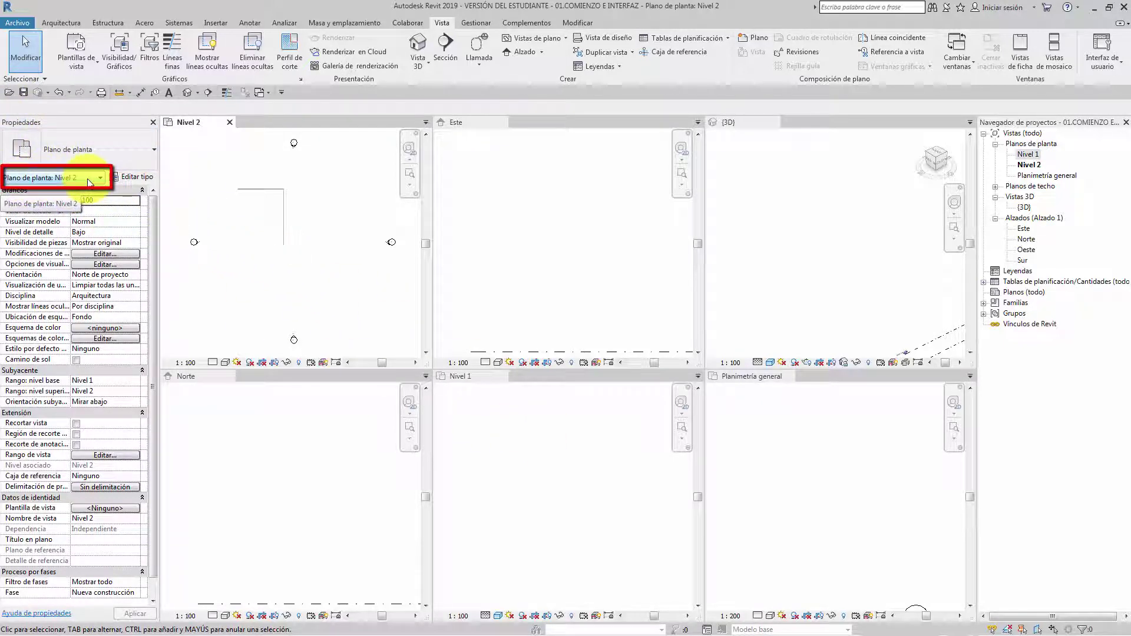
click(804, 231)
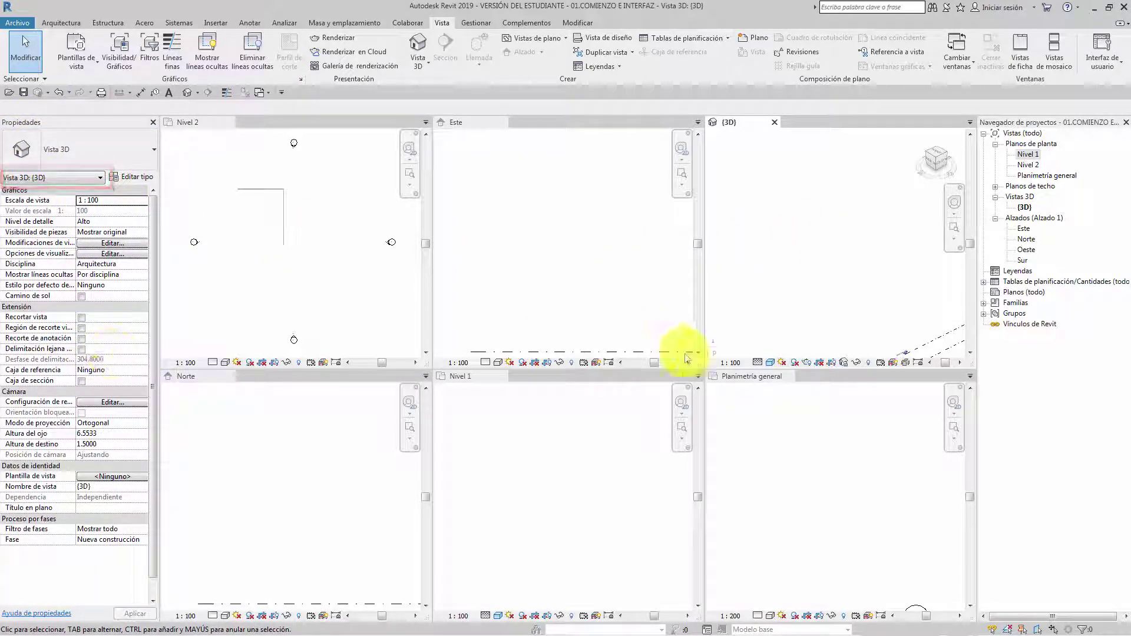
click(813, 469)
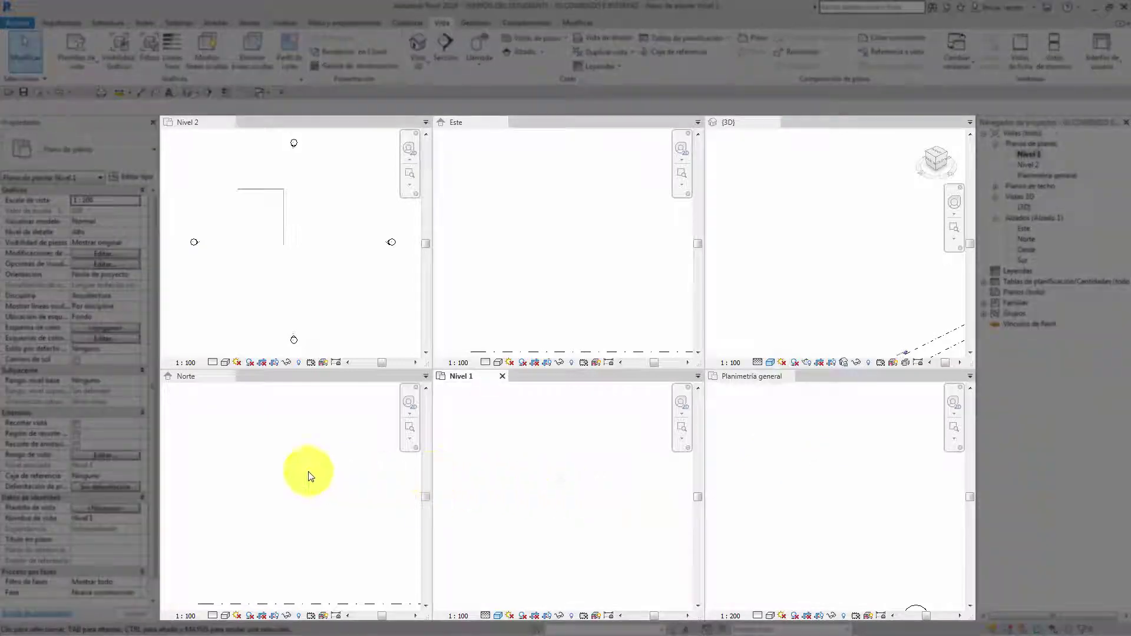
click(312, 436)
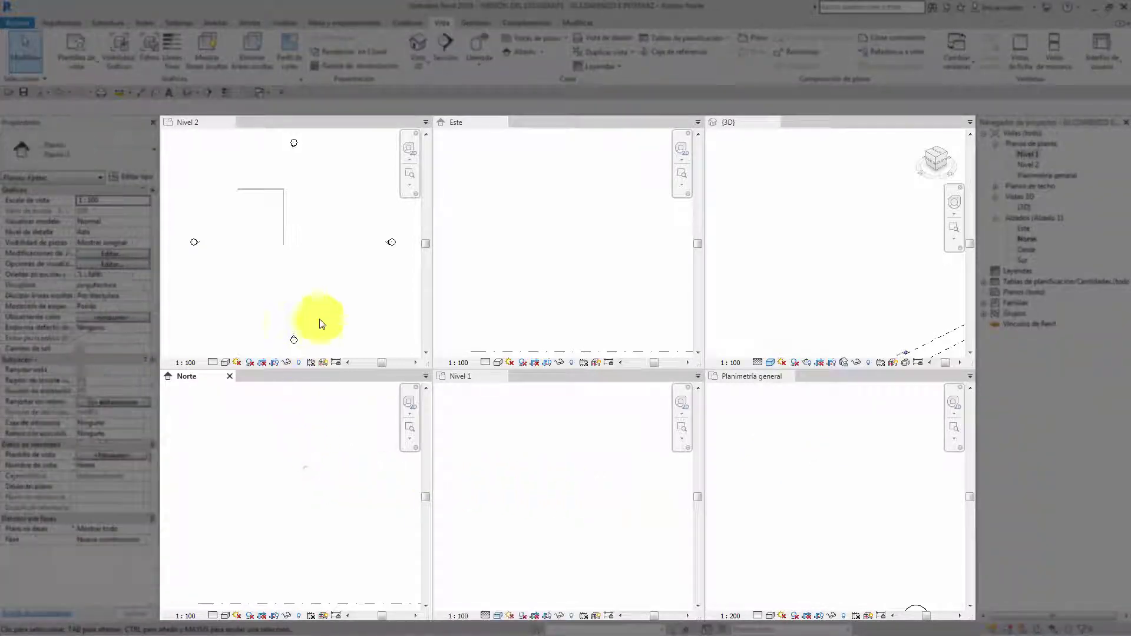
click(491, 262)
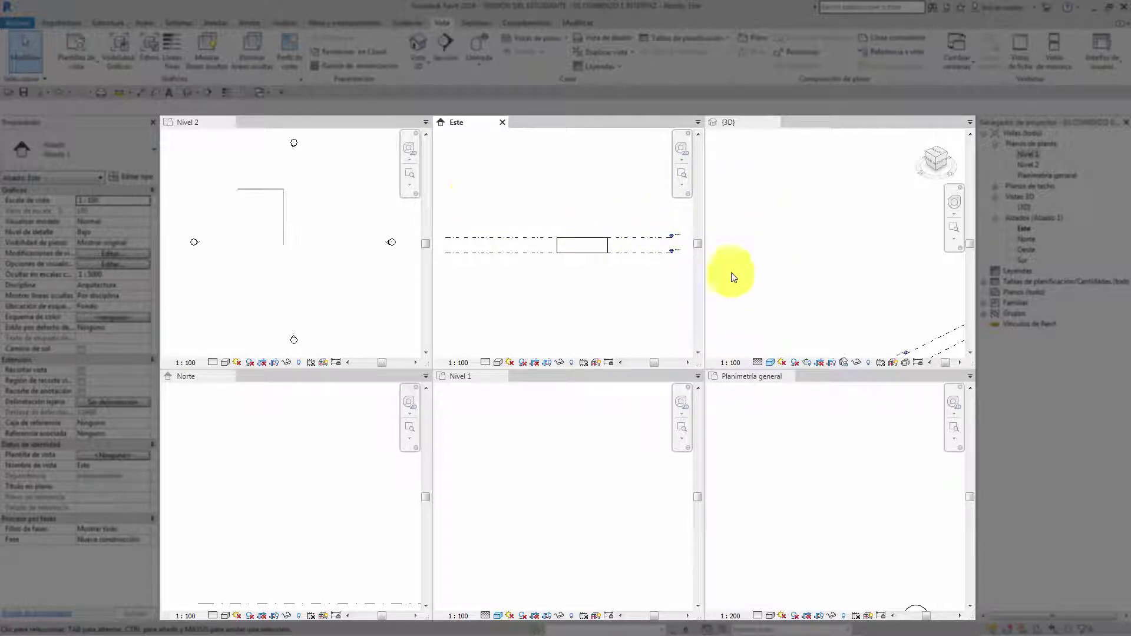
key(z)
key(a)
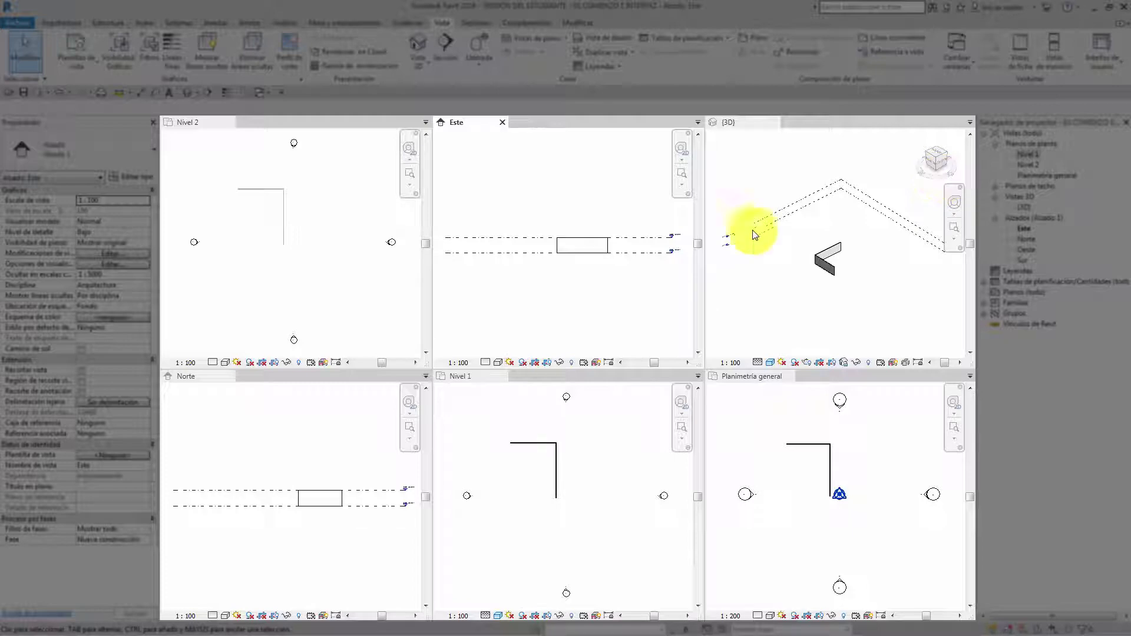
click(498, 423)
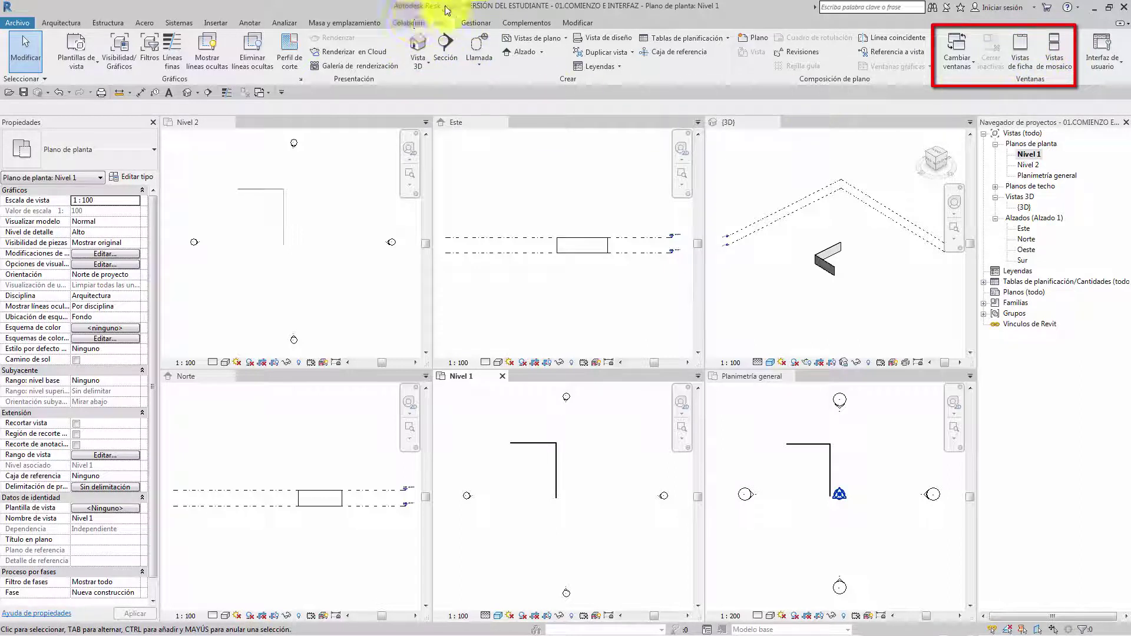
Switch to tabbed views with Vistas de ficha and zoom Nivel 1 to fit.
click(1023, 48)
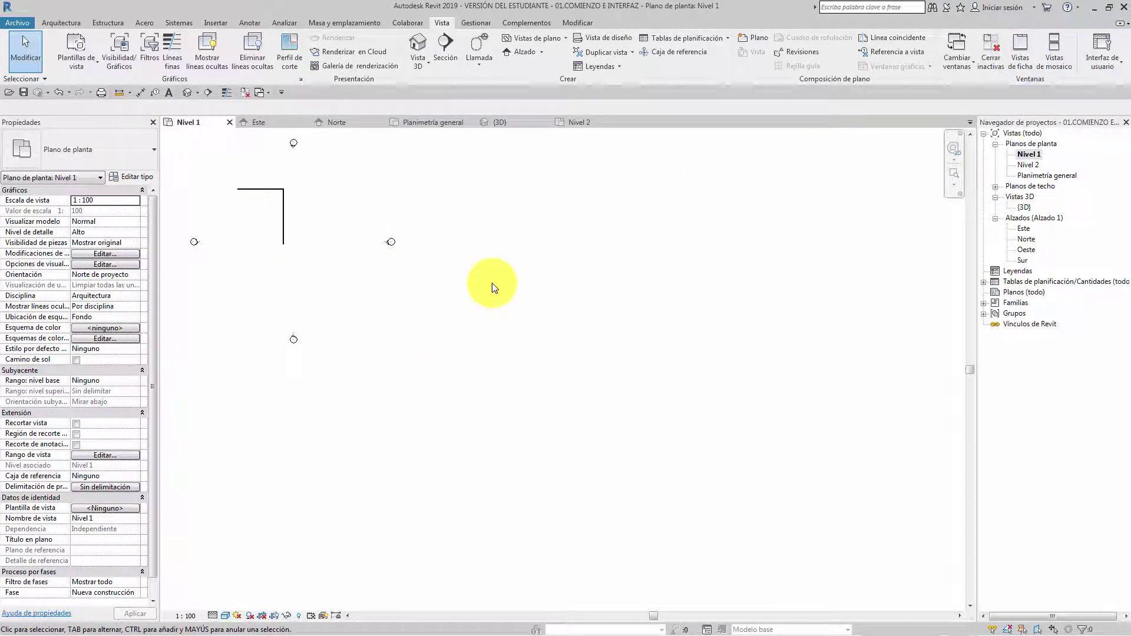
key(z)
key(f)
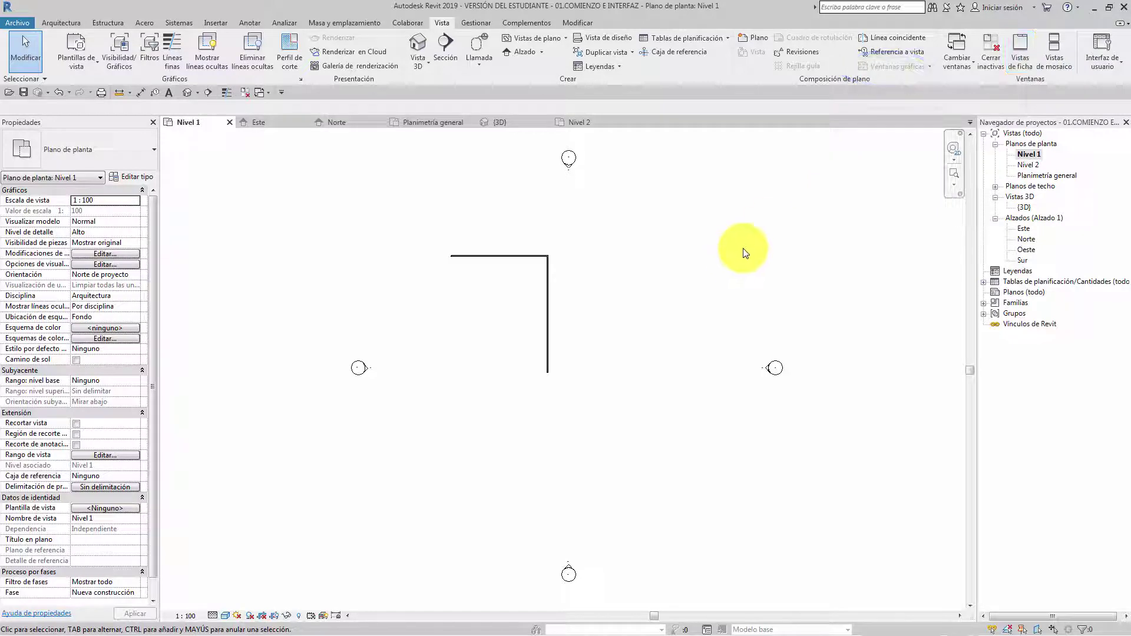
Toggle WT/TW between tiled and tabbed, ending tiled, and zoom Nivel 1 to fit.
key(w)
key(t)
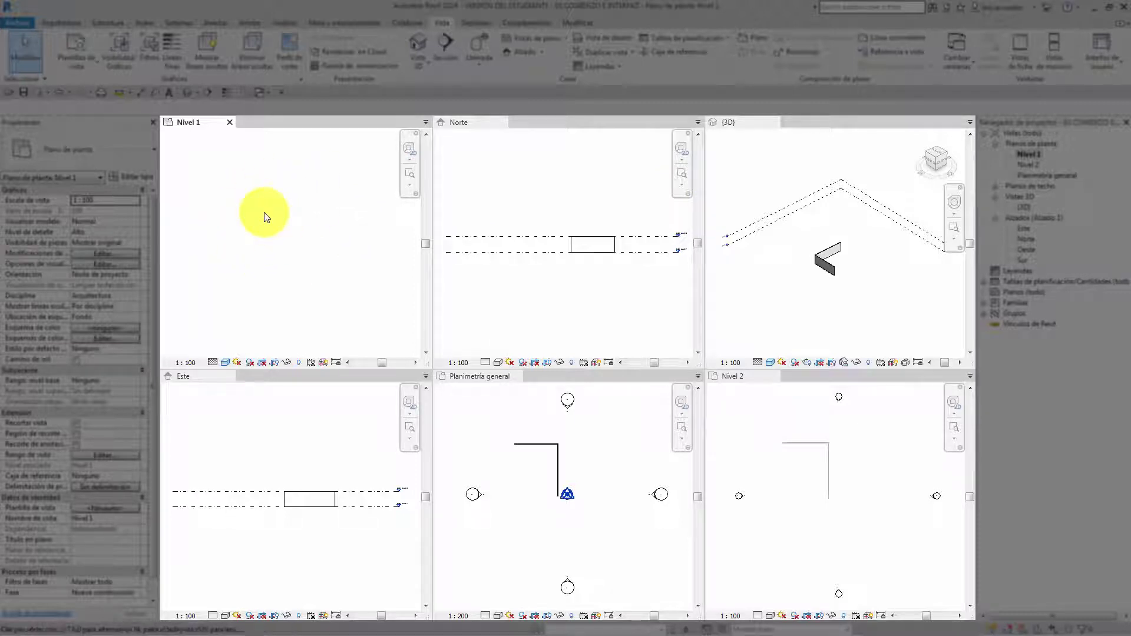
key(t)
key(w)
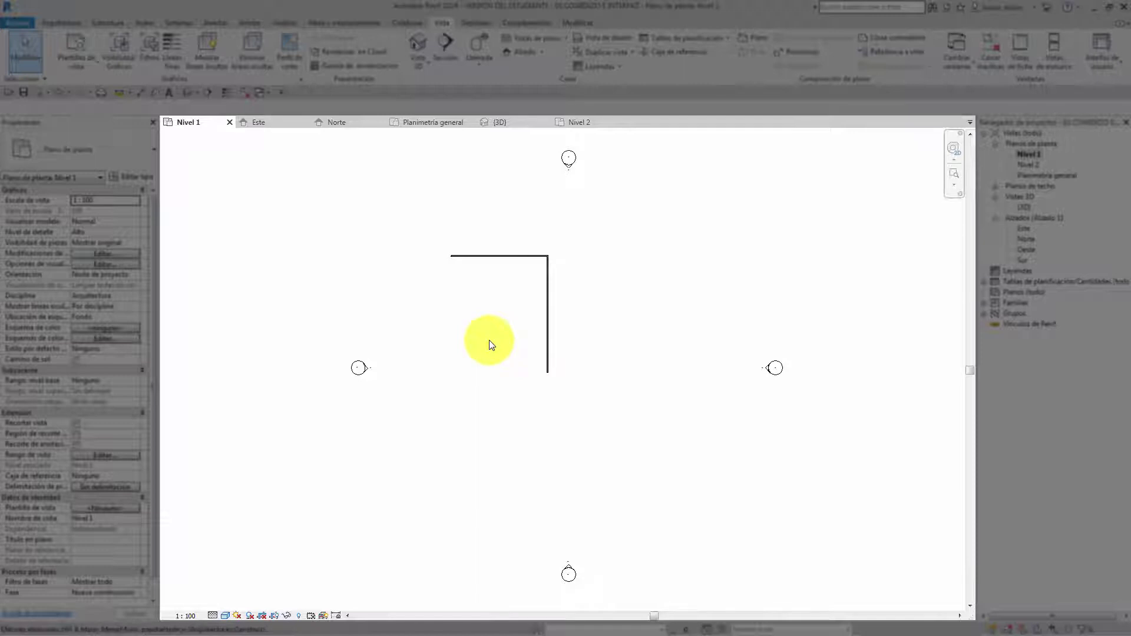
key(w)
key(t)
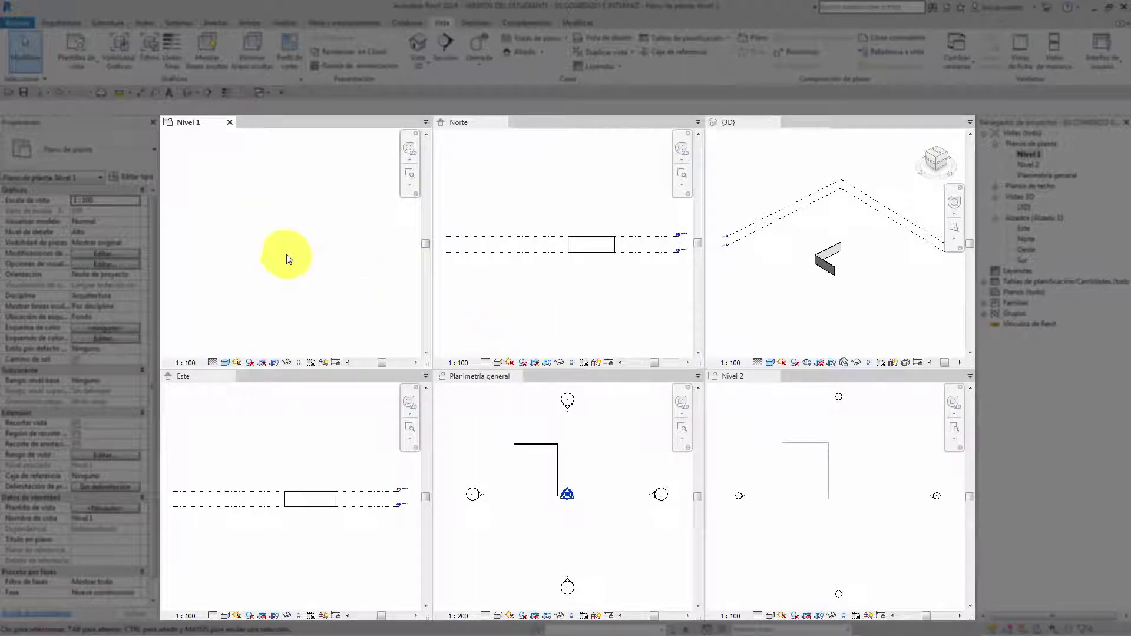
key(z)
key(f)
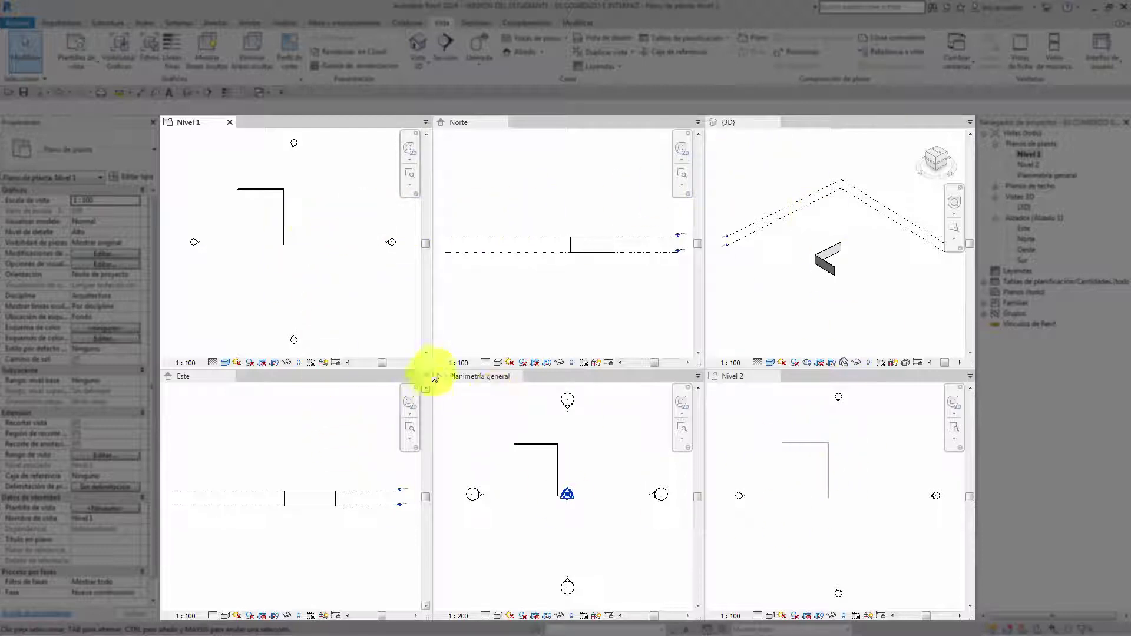
Float the {3D} view as a separate window and dock it beside the Este elevation.
click(749, 123)
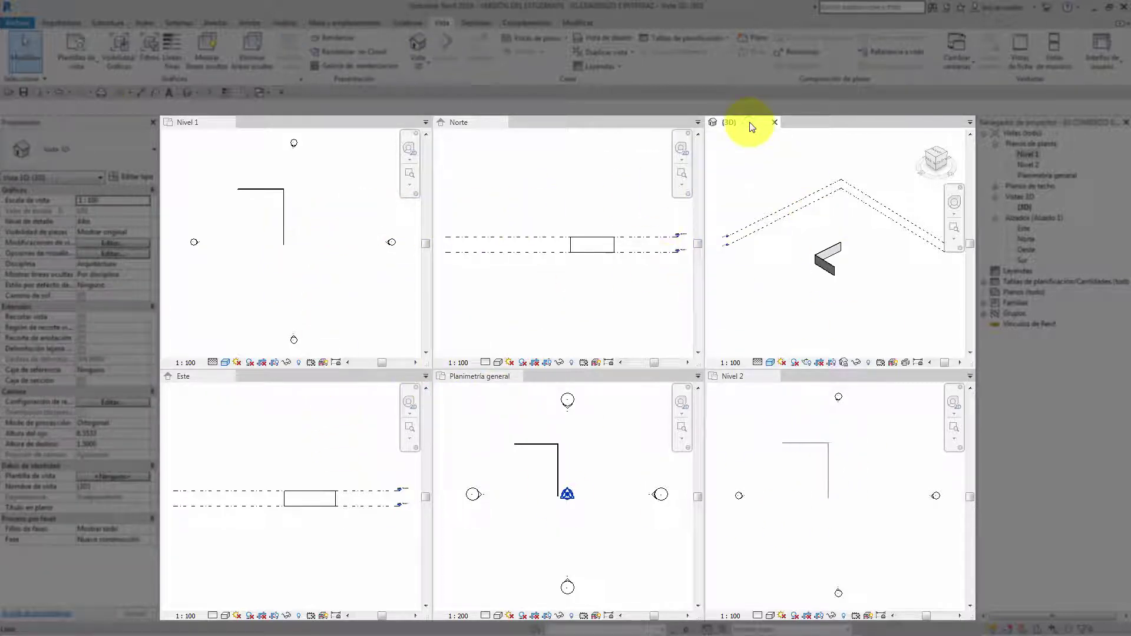
drag(749, 122, 524, 242)
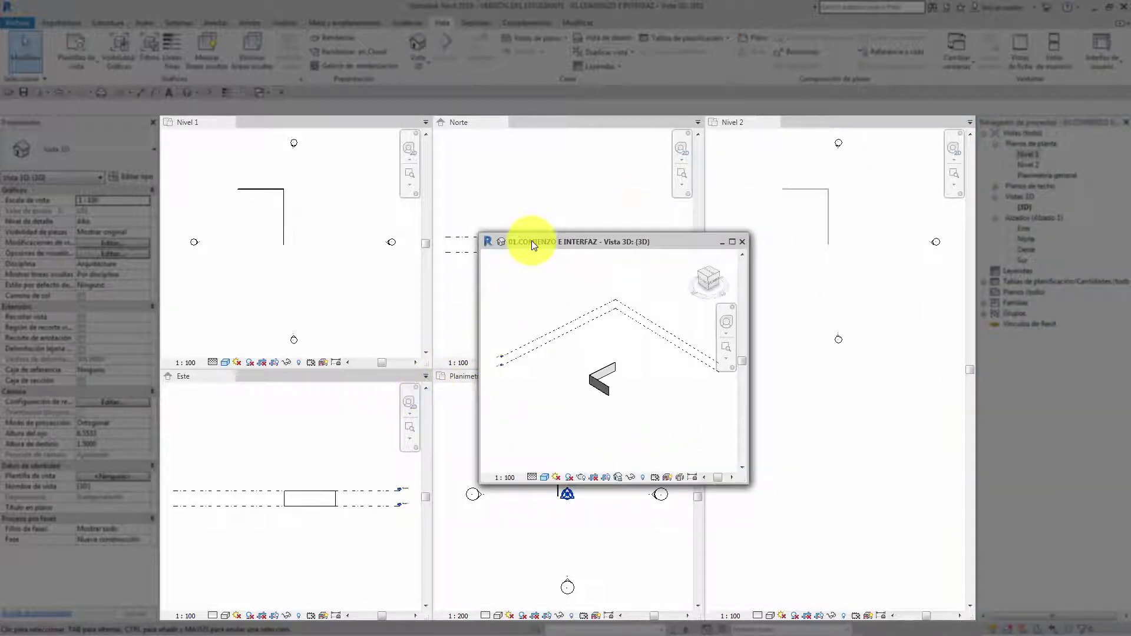
drag(531, 241, 1111, 374)
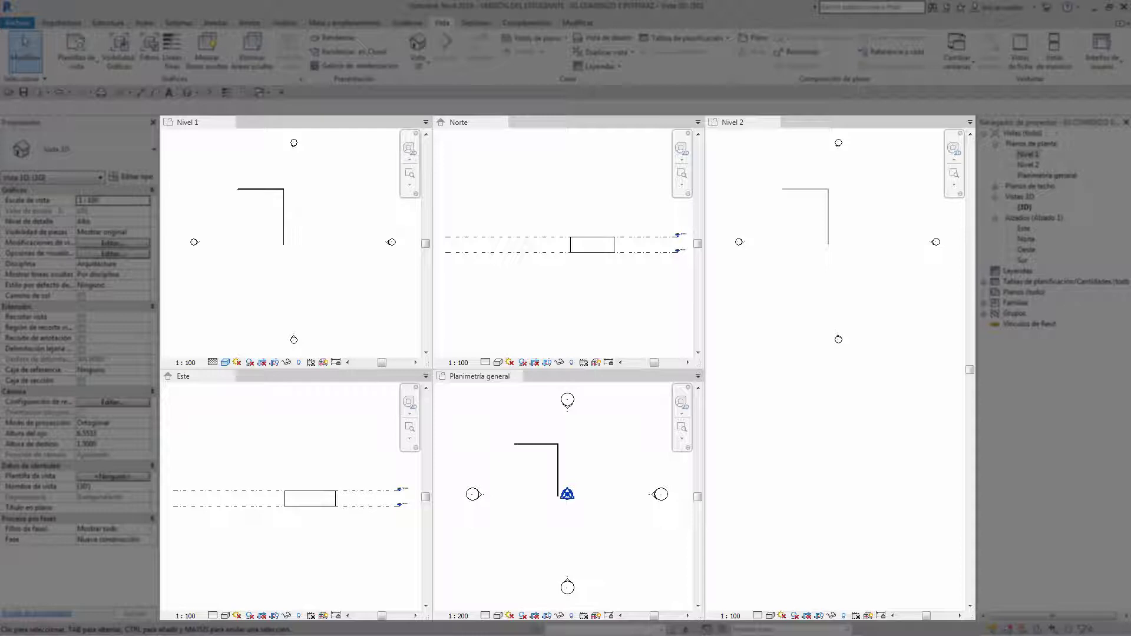
mouse_move(895, 341)
mouse_down()
mouse_move(367, 411)
mouse_move(341, 380)
mouse_up()
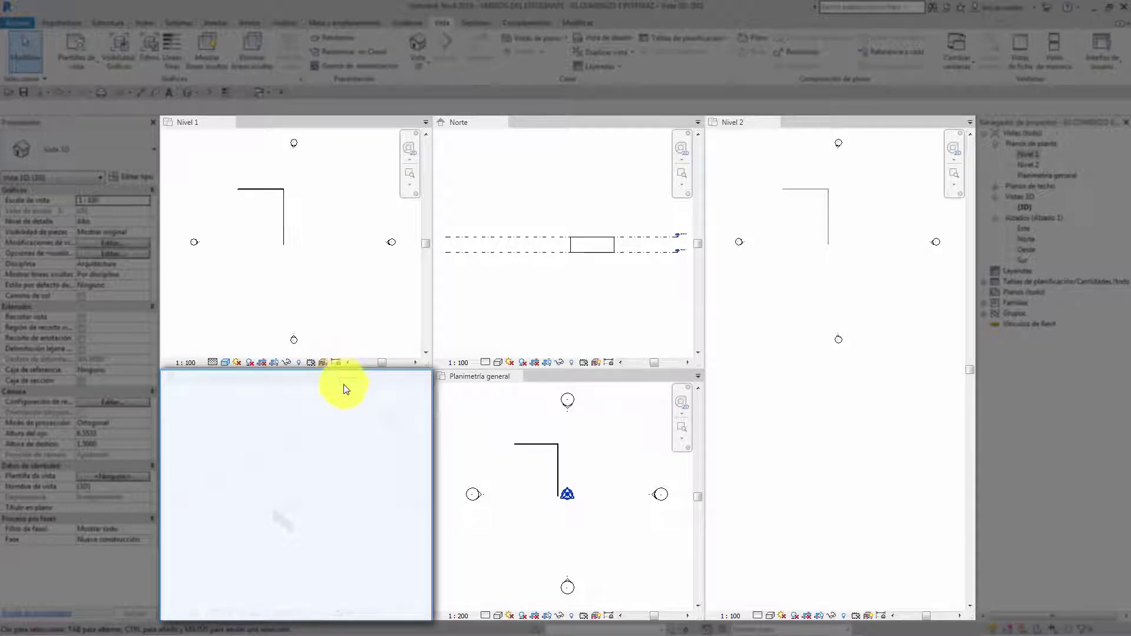
drag(346, 388, 329, 386)
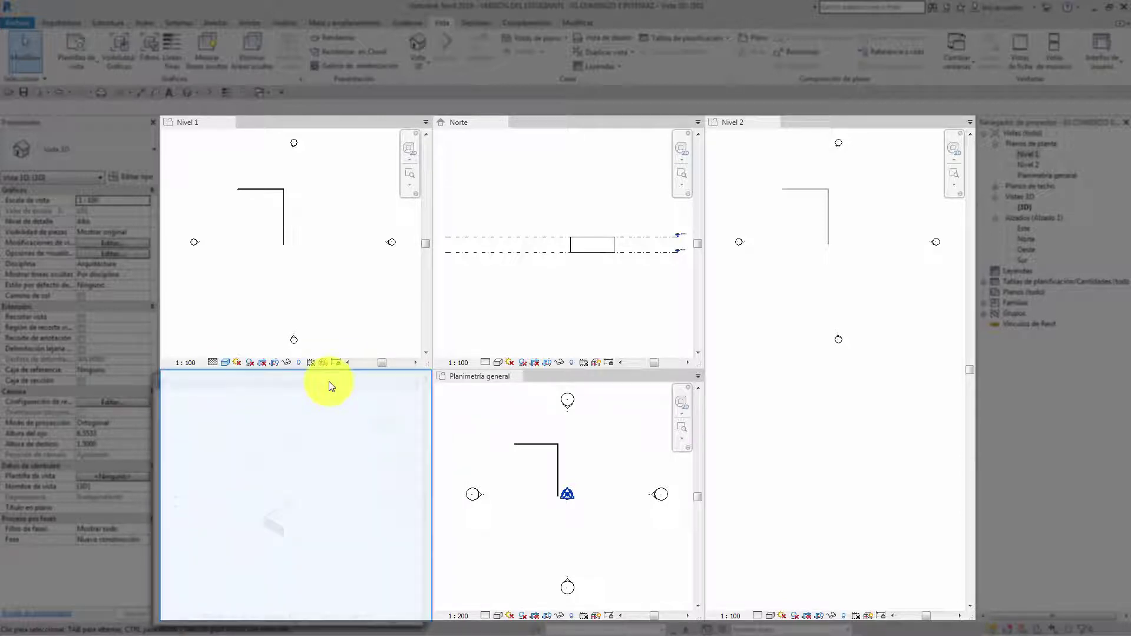
drag(329, 381, 328, 383)
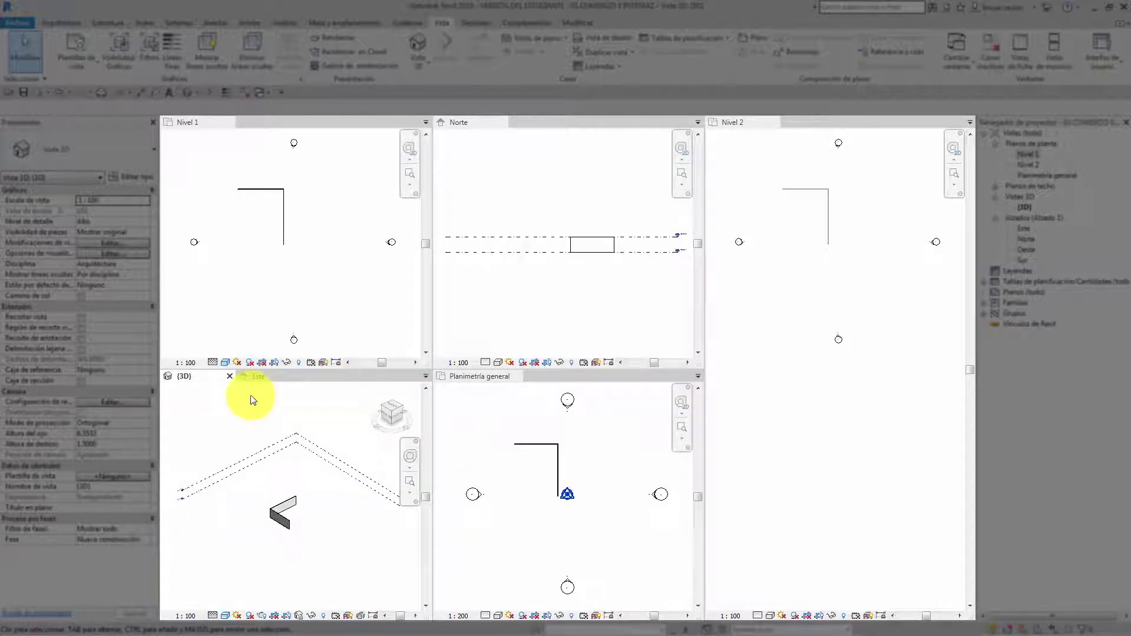
Toggle between Este and {3D} in the lower-left slot, then redock {3D} above Este.
click(254, 377)
click(212, 376)
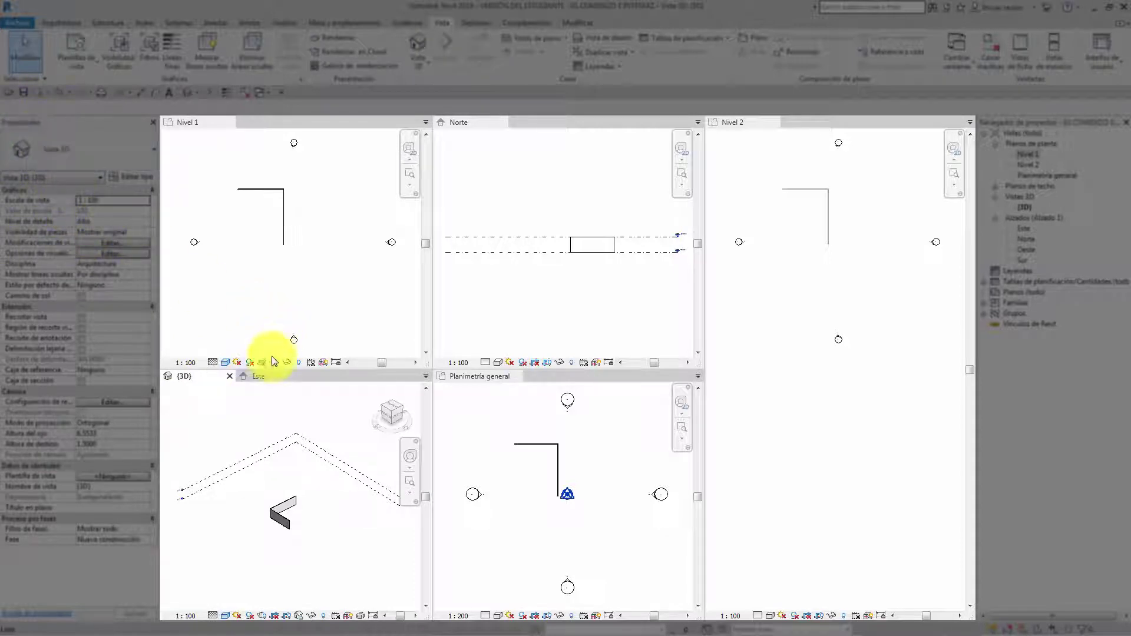
click(262, 377)
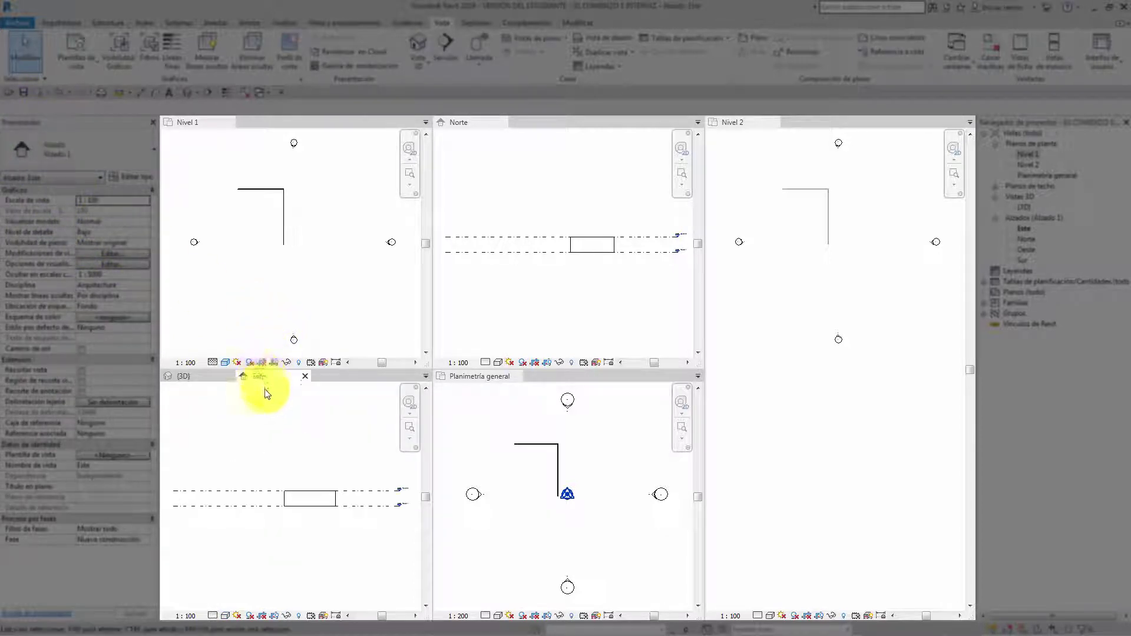
click(201, 380)
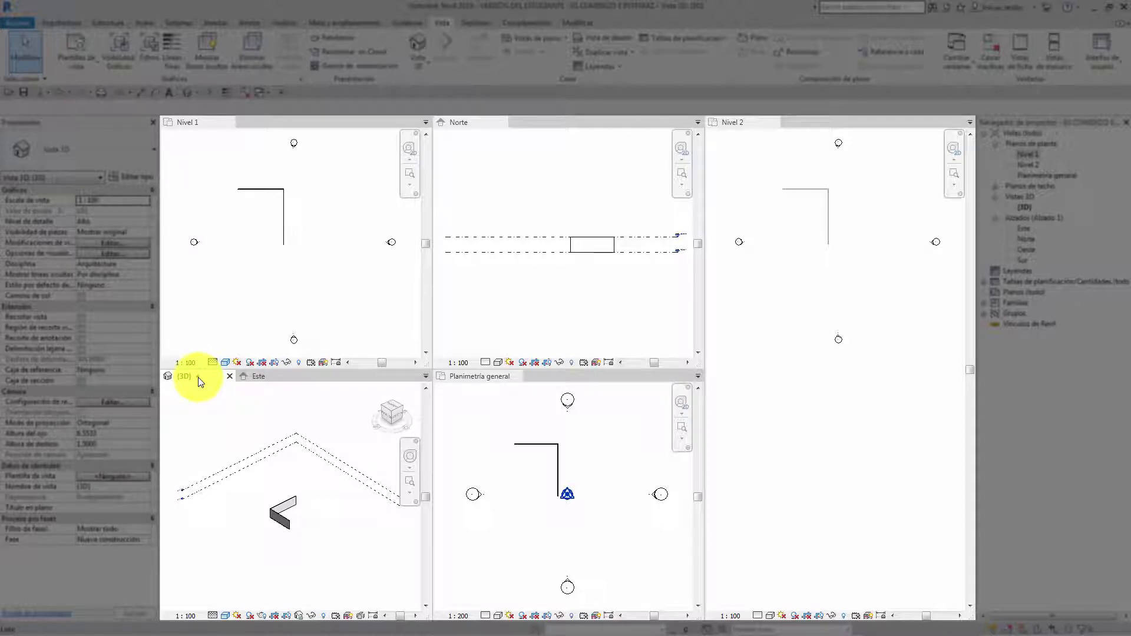
mouse_move(200, 381)
mouse_down()
mouse_move(267, 457)
mouse_move(263, 386)
mouse_move(306, 390)
mouse_up()
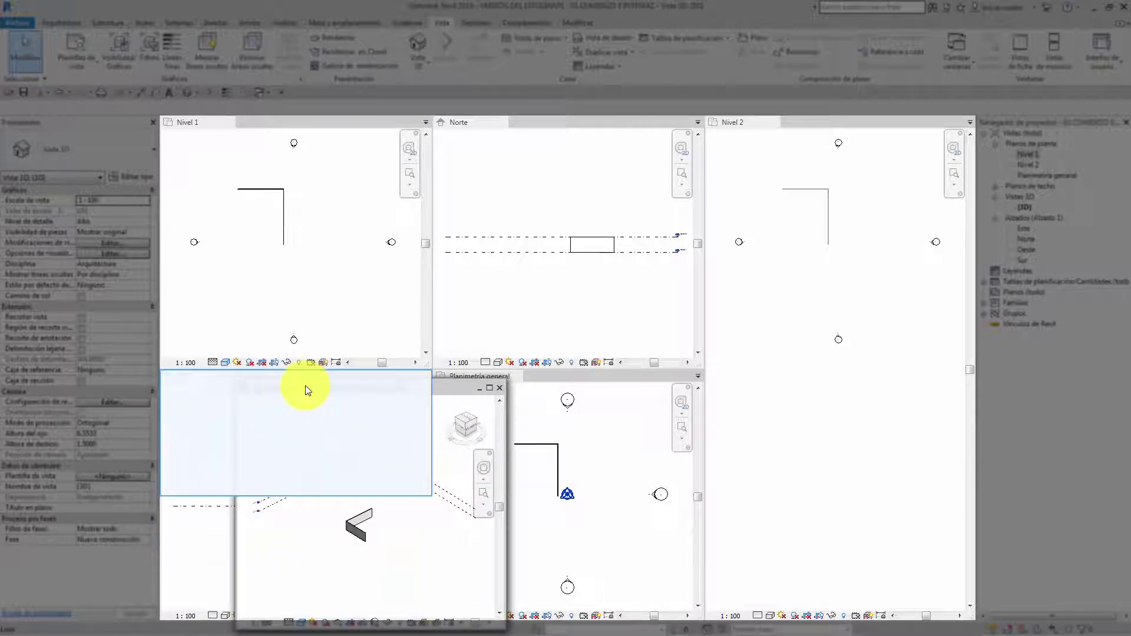
drag(305, 385, 305, 385)
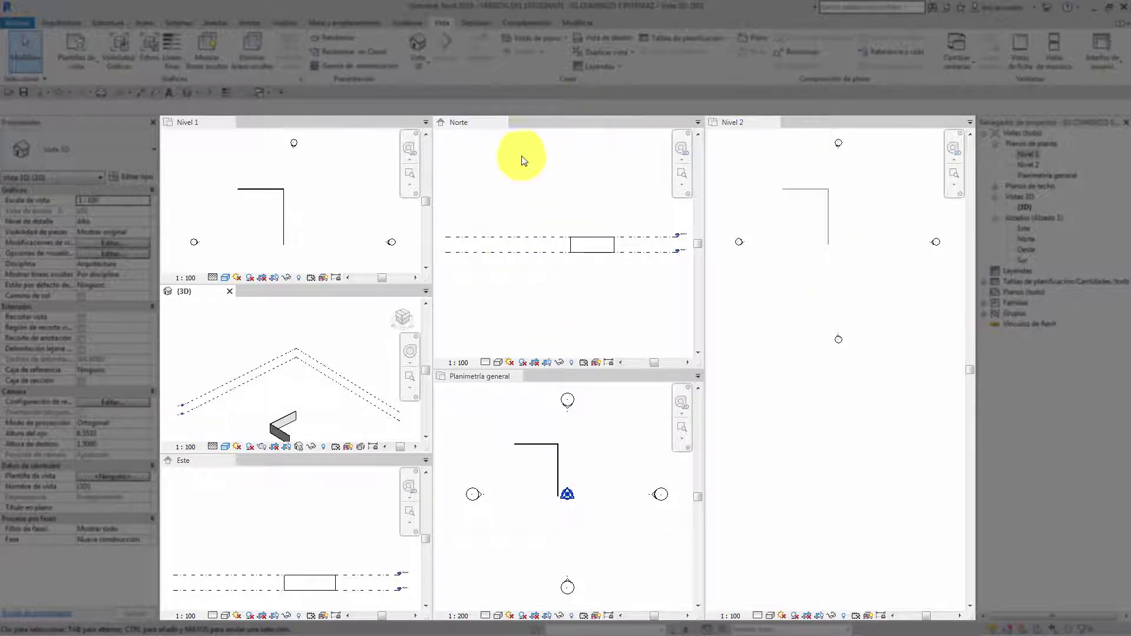
Close the Norte and Planimetría general views and restack Nivel 2 beneath Nivel 1.
click(501, 122)
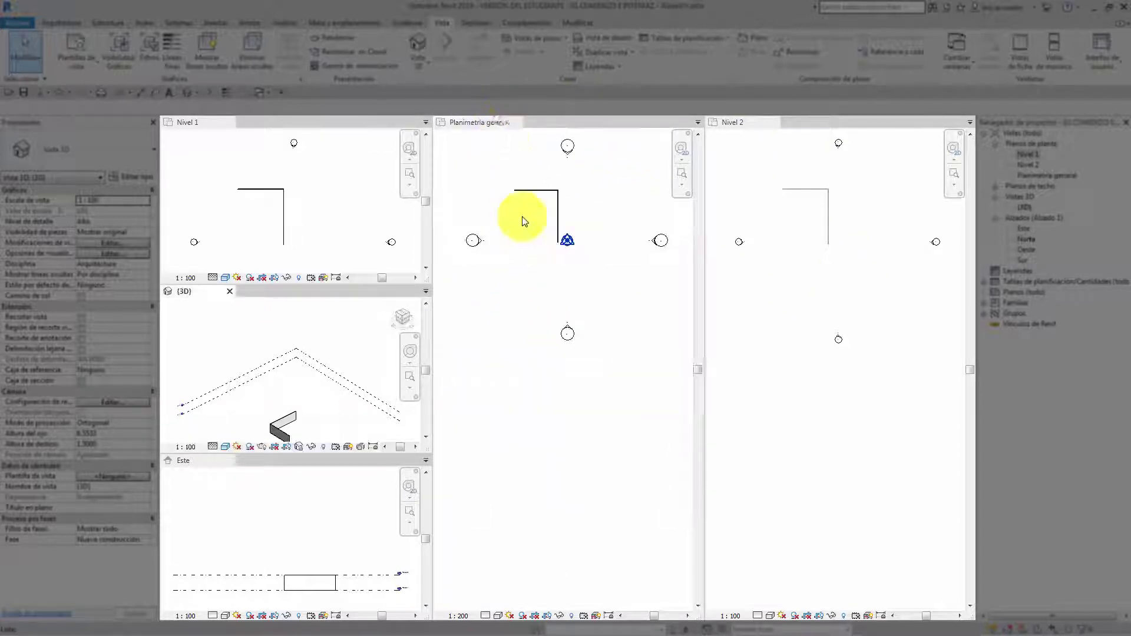
click(515, 122)
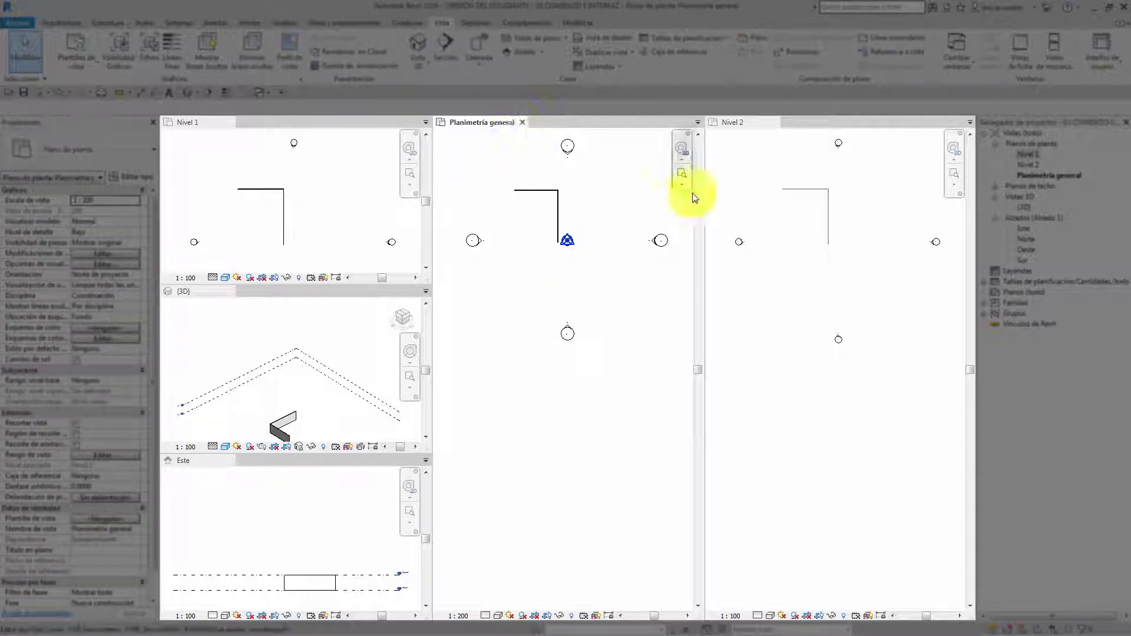
click(523, 125)
mouse_move(631, 125)
mouse_down()
mouse_move(453, 246)
mouse_move(327, 296)
mouse_move(324, 281)
mouse_up()
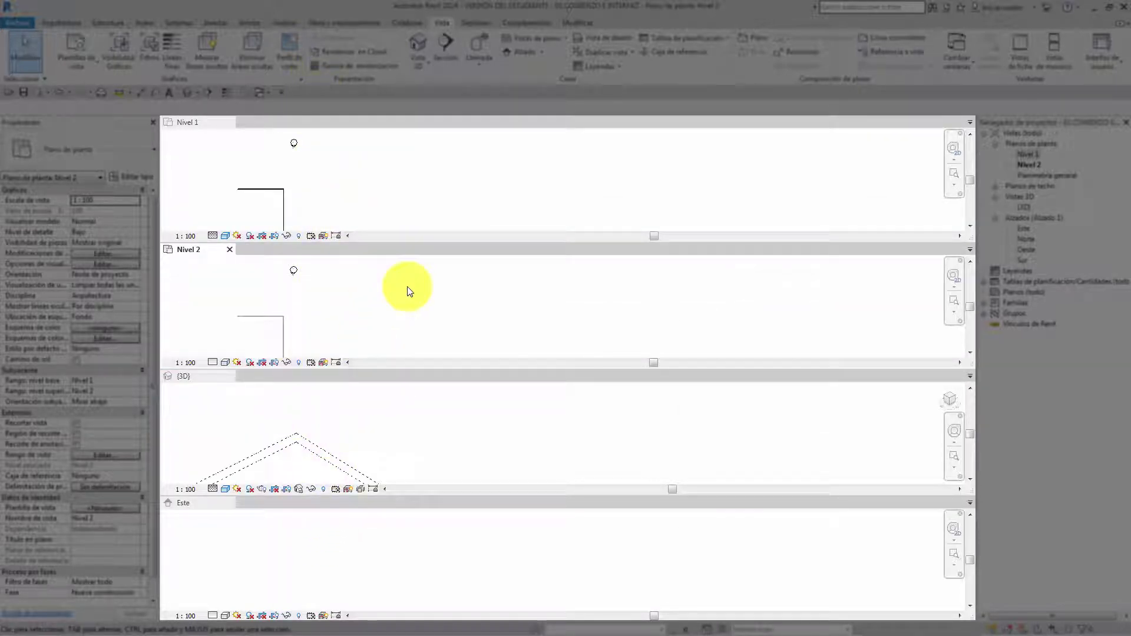
click(406, 184)
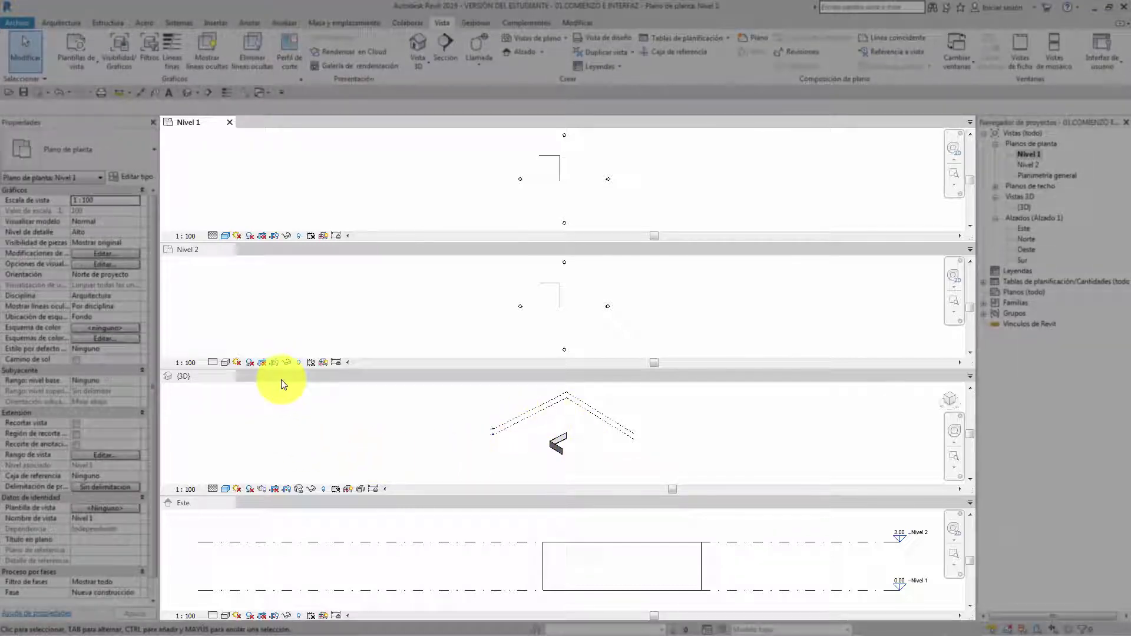
Float the 3D view as its own window and regroup Nivel 1, Nivel 2 and Este as tabs.
click(265, 384)
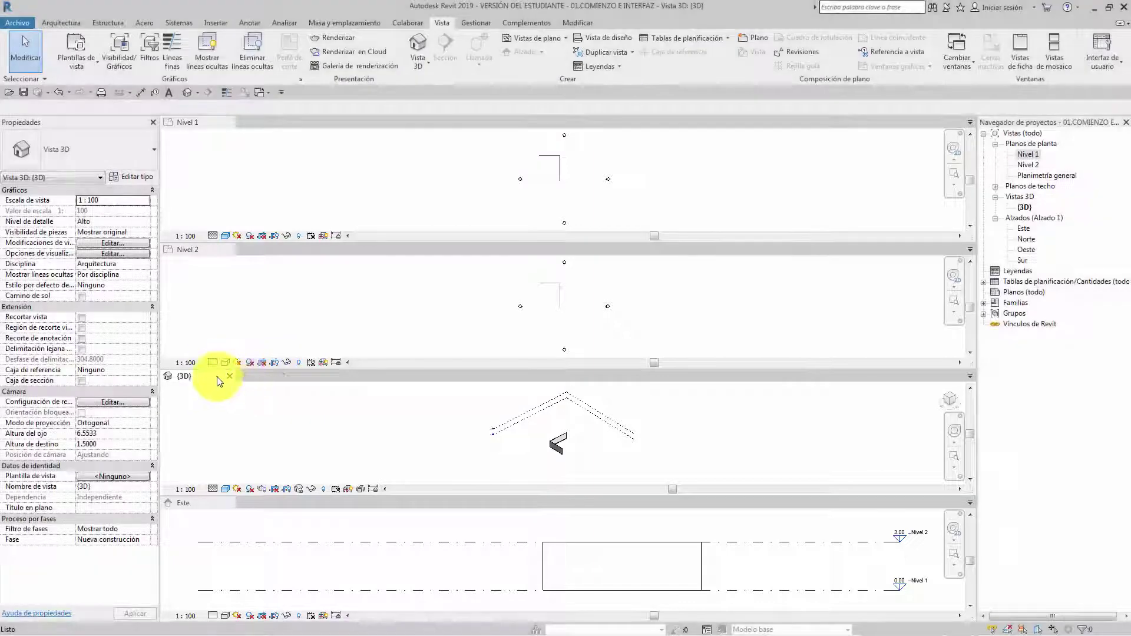
mouse_move(219, 382)
mouse_down()
mouse_move(1054, 386)
mouse_move(1040, 387)
mouse_up()
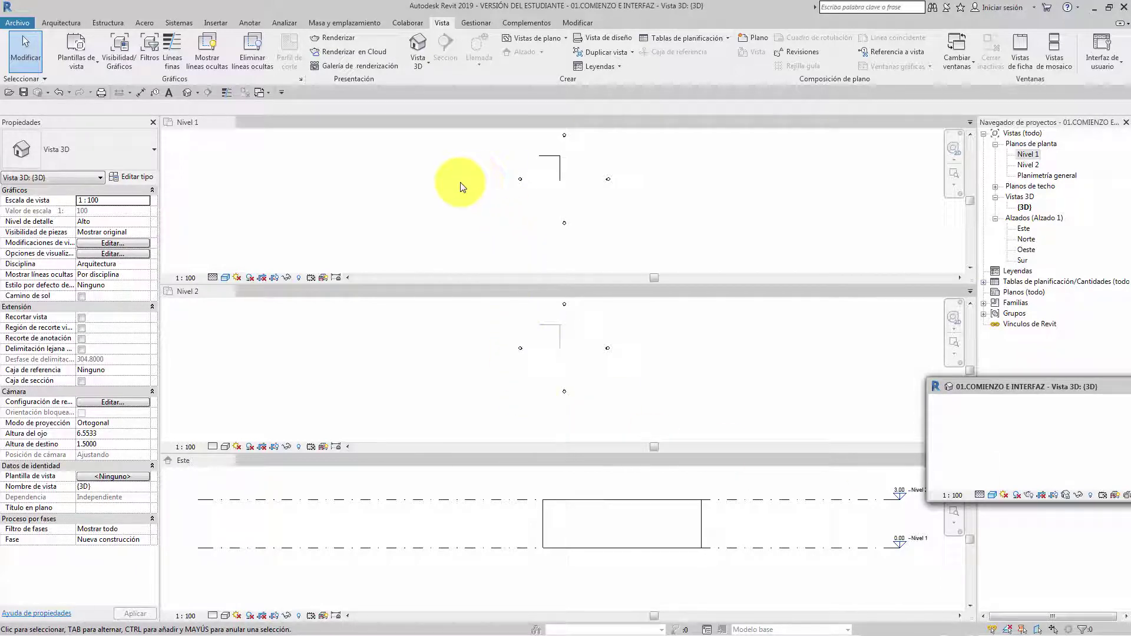
click(422, 189)
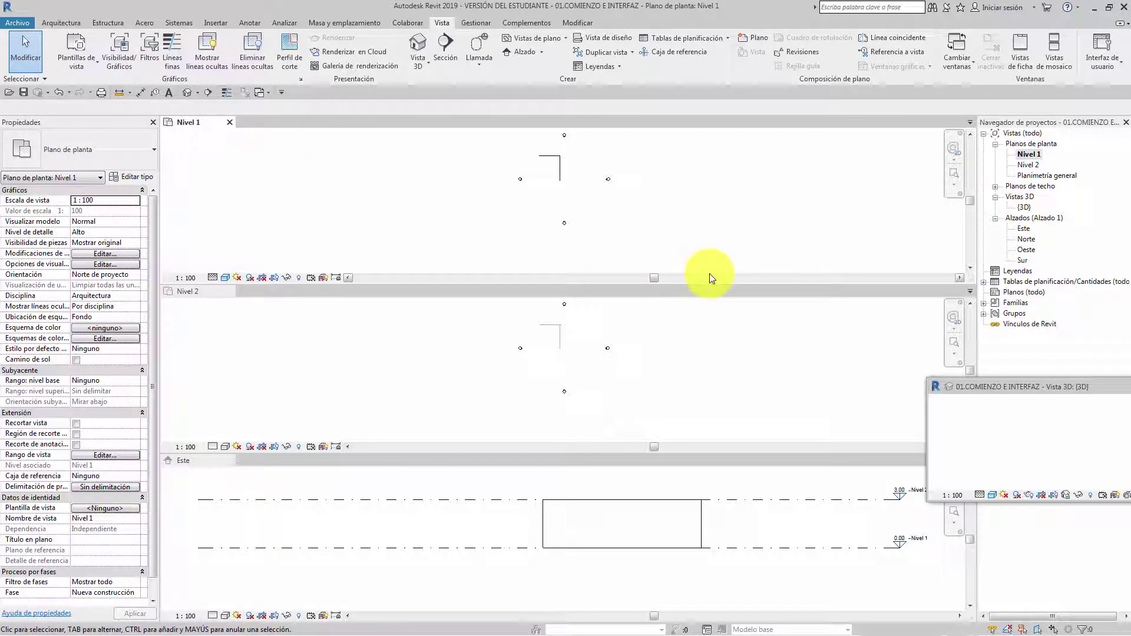
key(t)
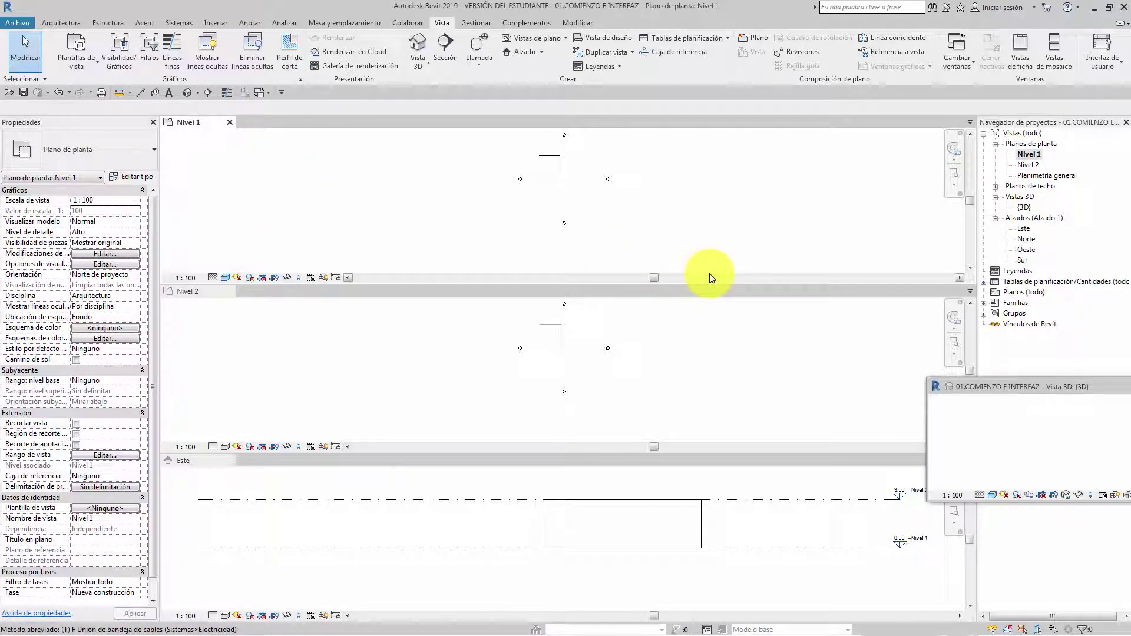
key(w)
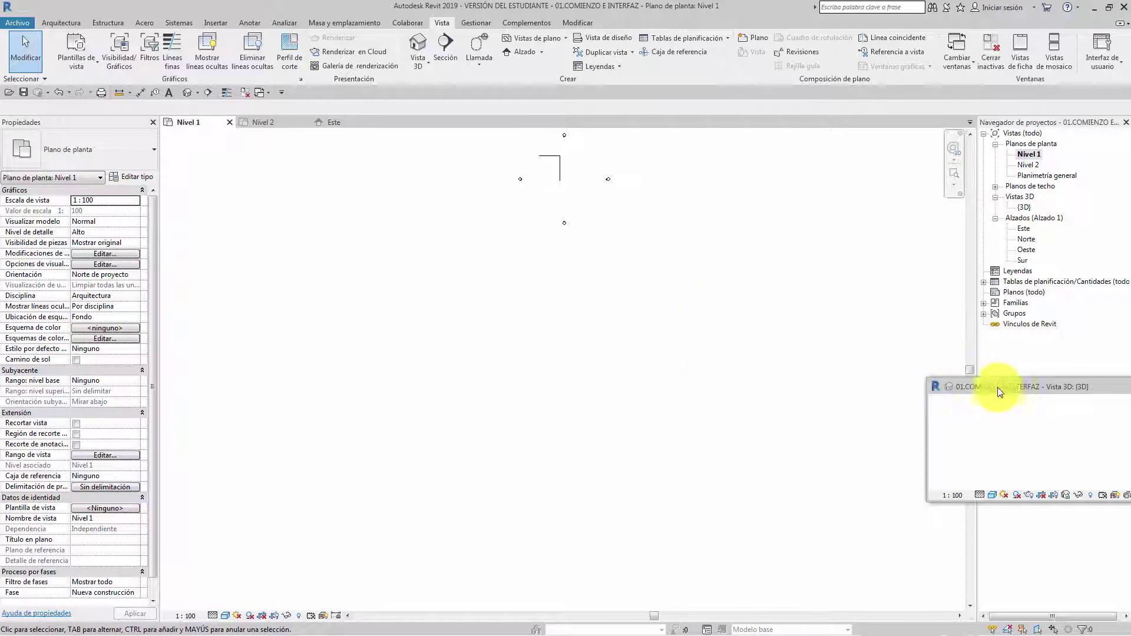
drag(998, 386, 728, 387)
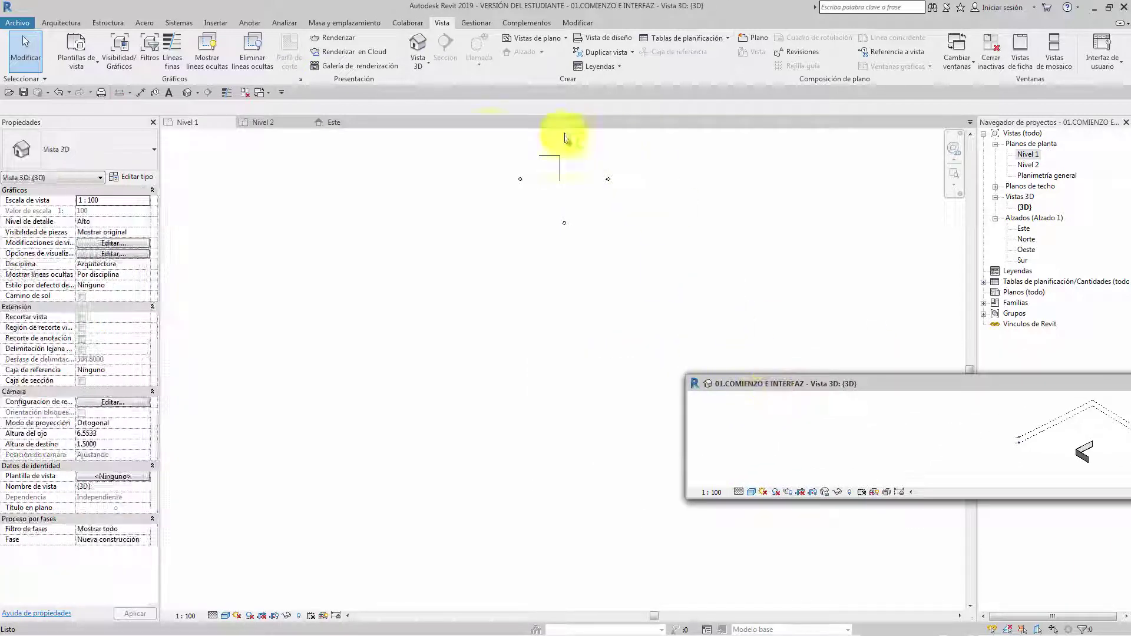
mouse_move(774, 380)
mouse_down()
mouse_move(612, 377)
mouse_move(1053, 401)
mouse_up()
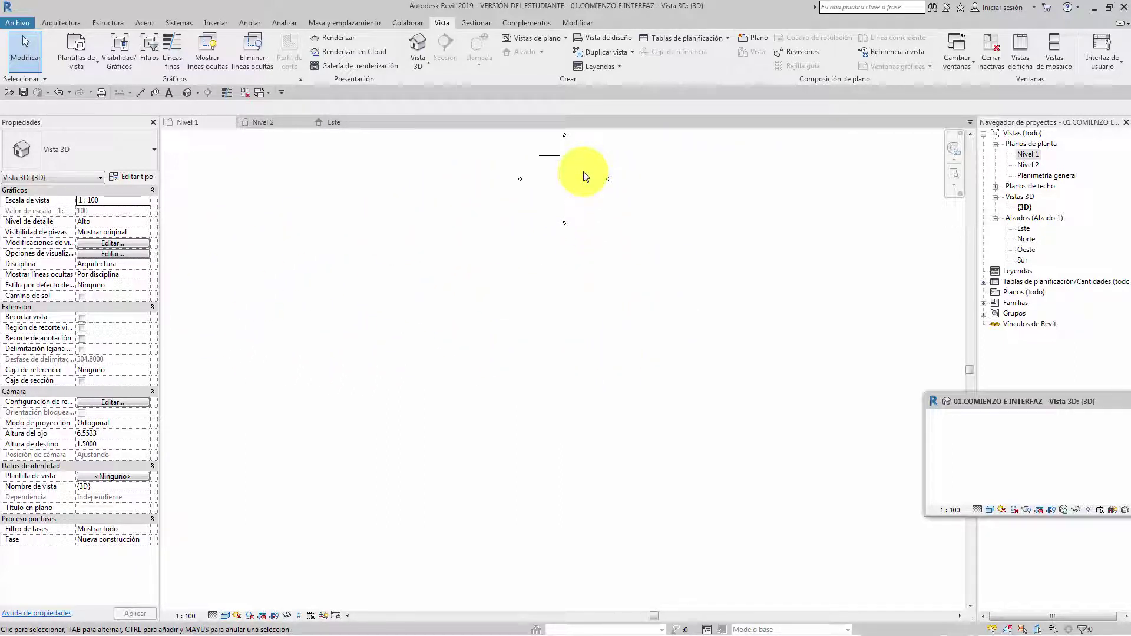
key(ctrl+Tab)
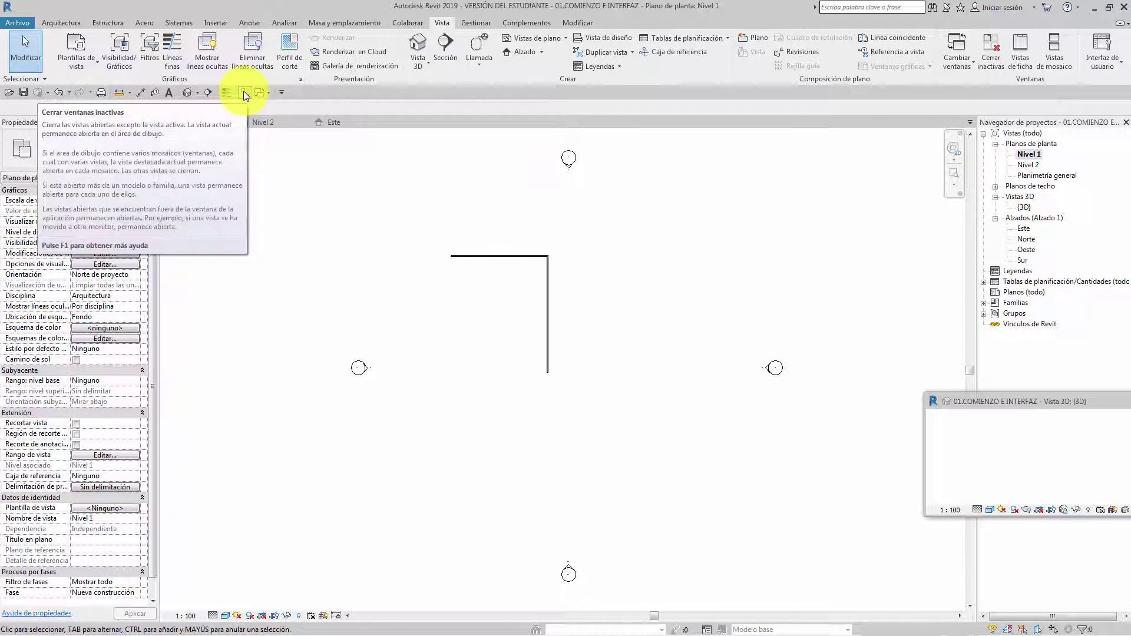
mouse_move(245, 92)
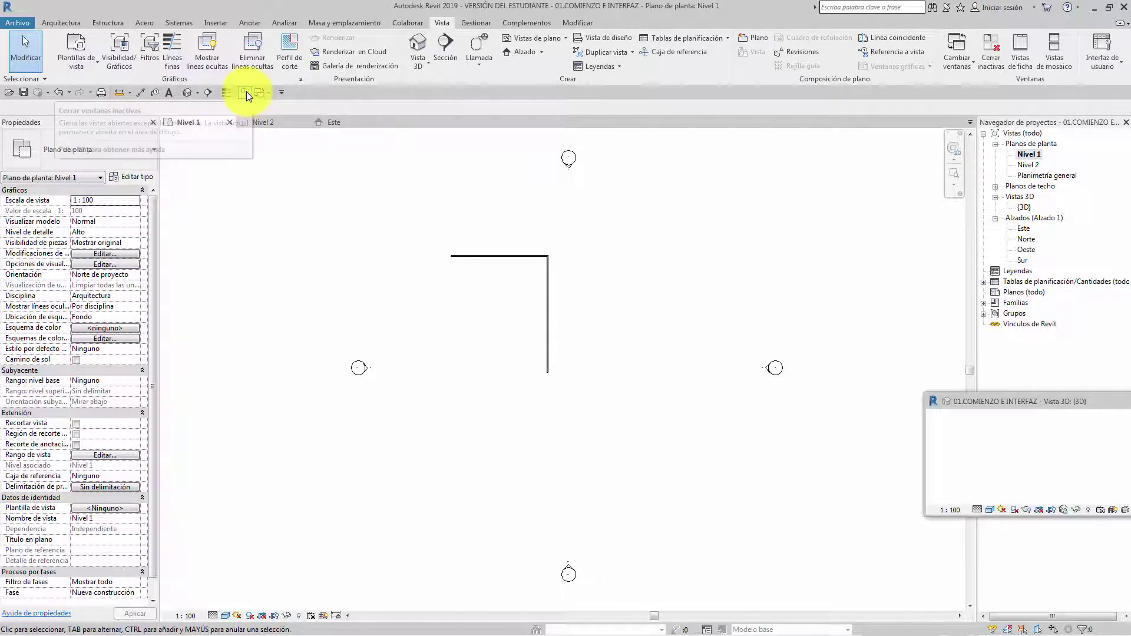
Close every view except Nivel 1, then resize the floating 3D window and park it at the right.
click(246, 91)
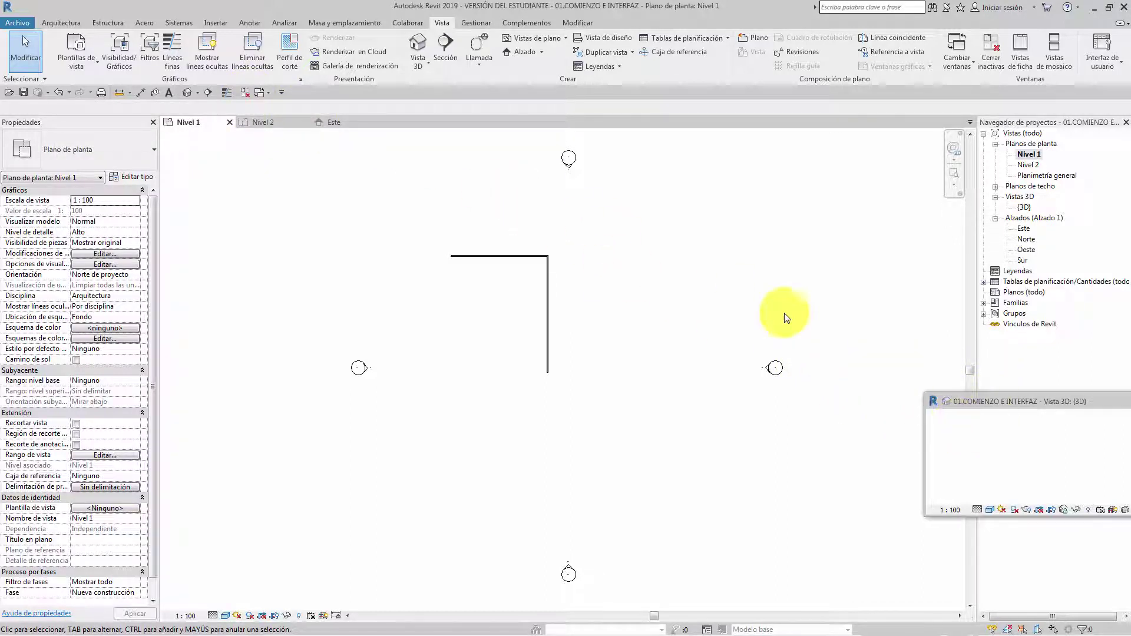
click(246, 95)
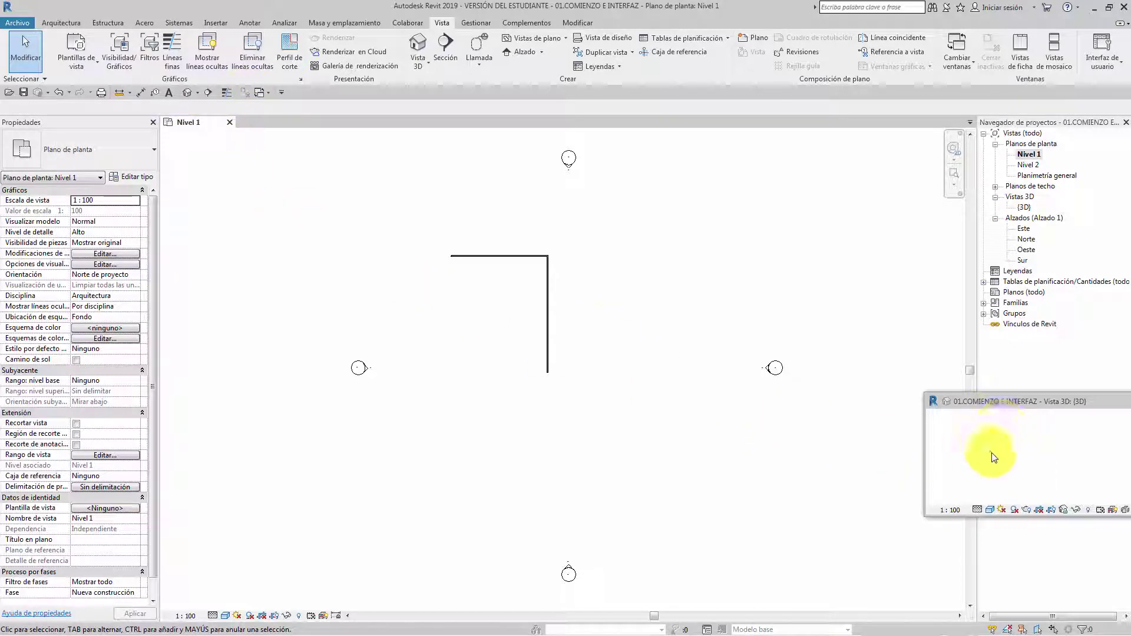
mouse_move(1035, 404)
mouse_down()
mouse_move(874, 426)
mouse_move(214, 323)
mouse_up()
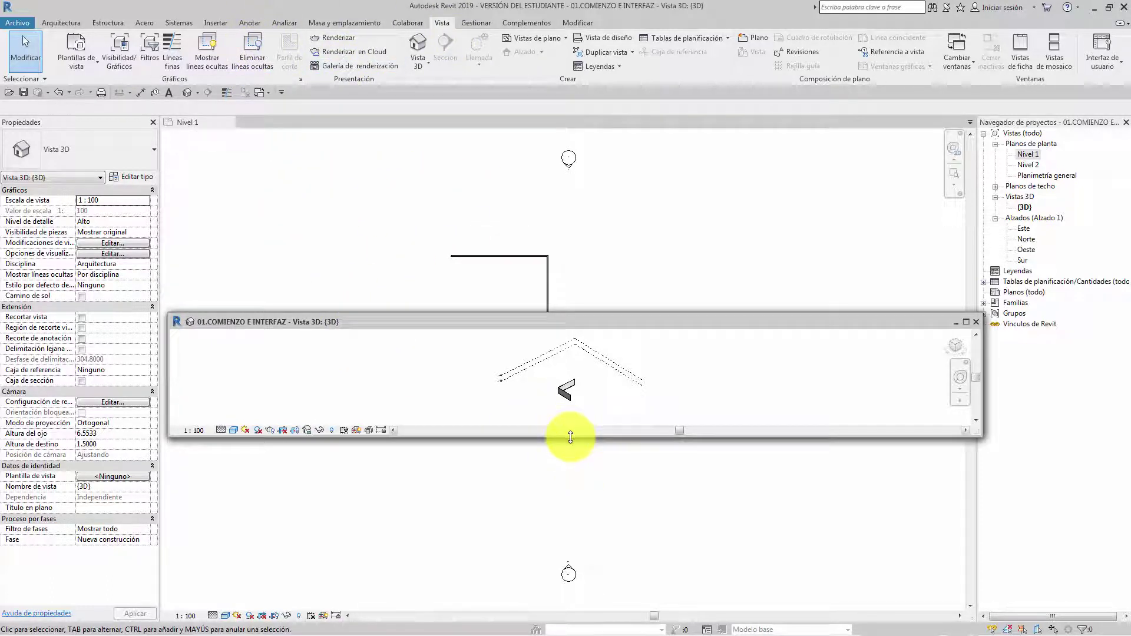
drag(570, 437, 550, 609)
drag(586, 323, 600, 194)
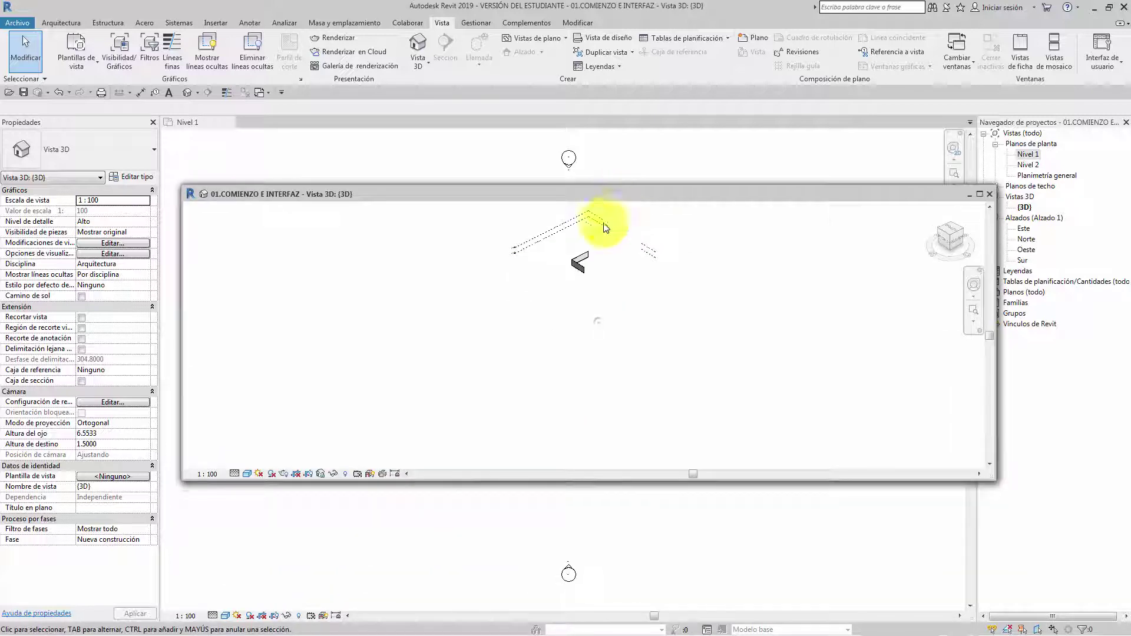
scroll(599, 303, up, 4)
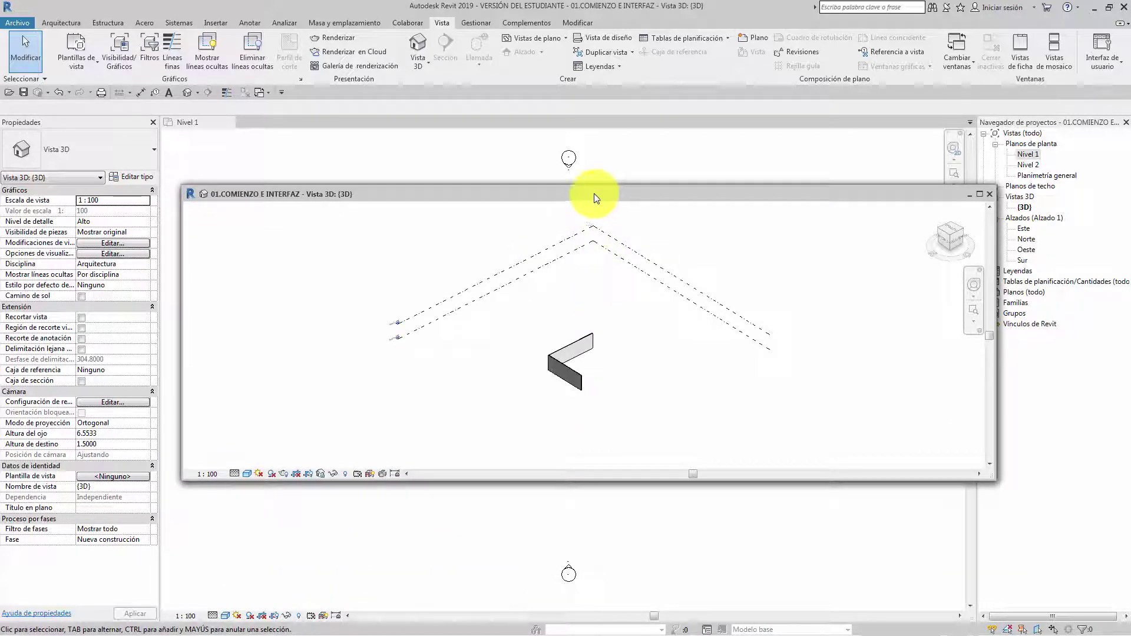
drag(594, 194, 1128, 224)
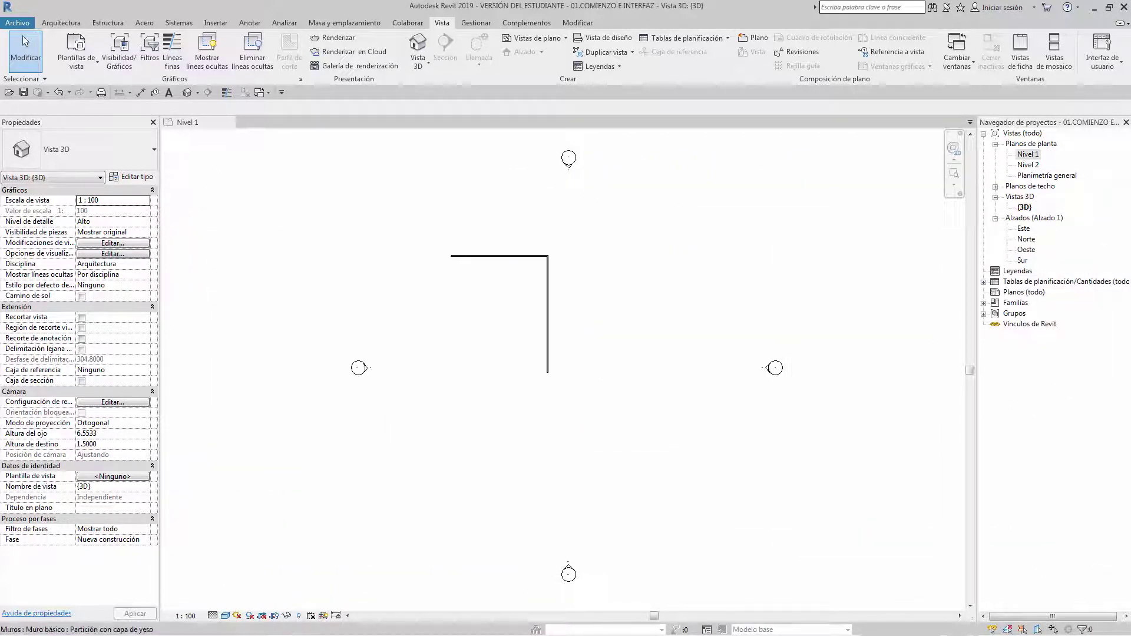
Select the vertical wall of the L in Nivel 1 and bring the floating 3D window over the plan.
click(560, 279)
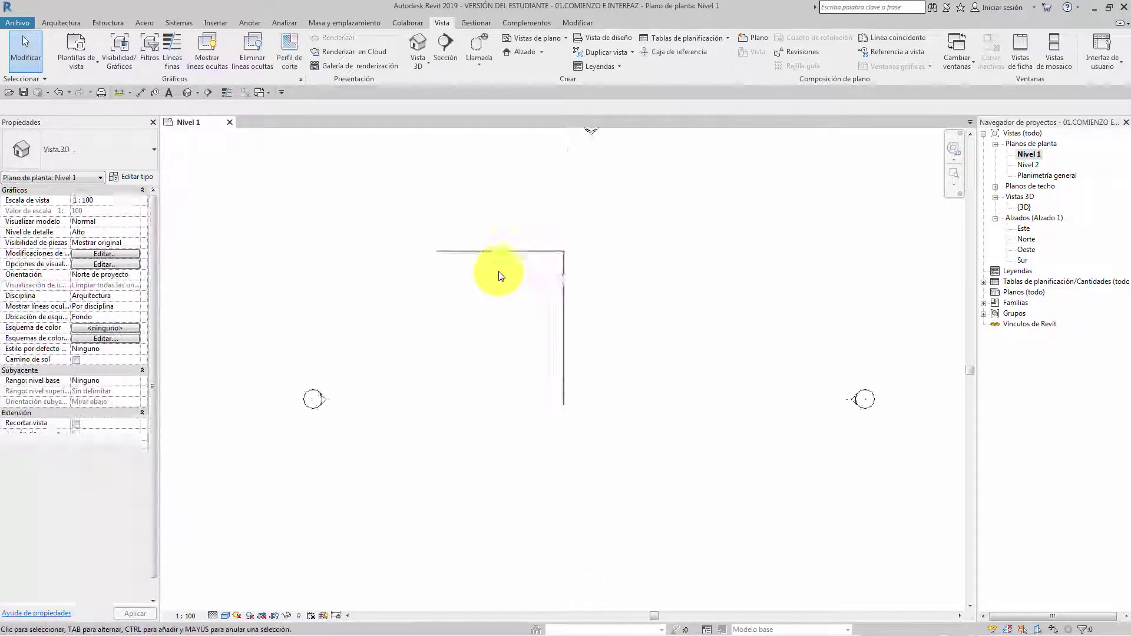
scroll(501, 272, up, 3)
scroll(530, 262, down, 2)
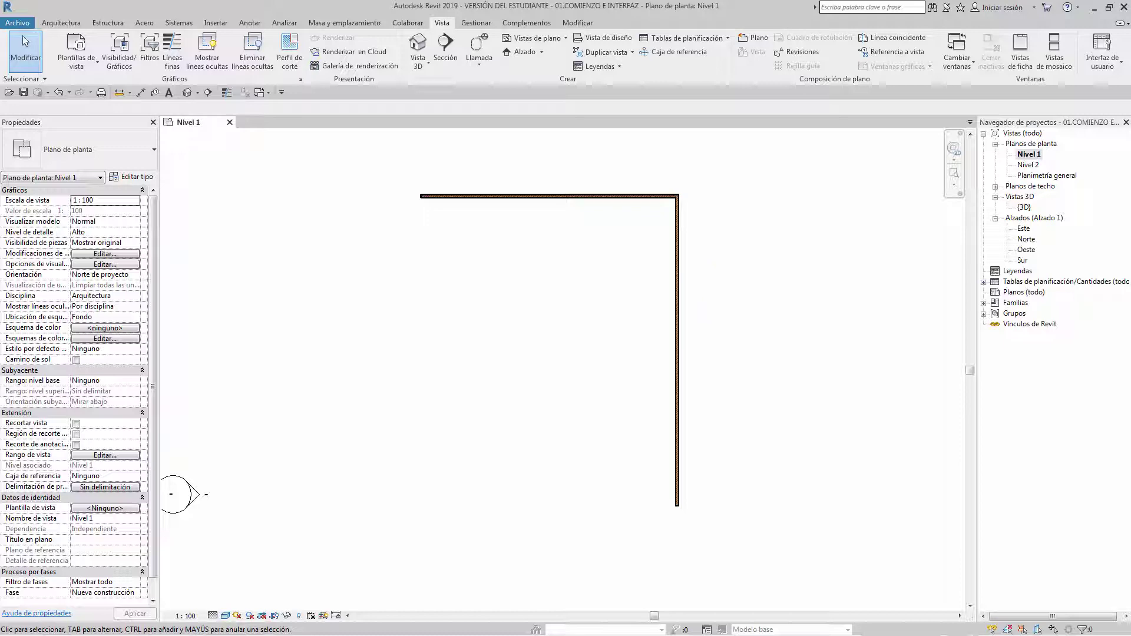
click(677, 353)
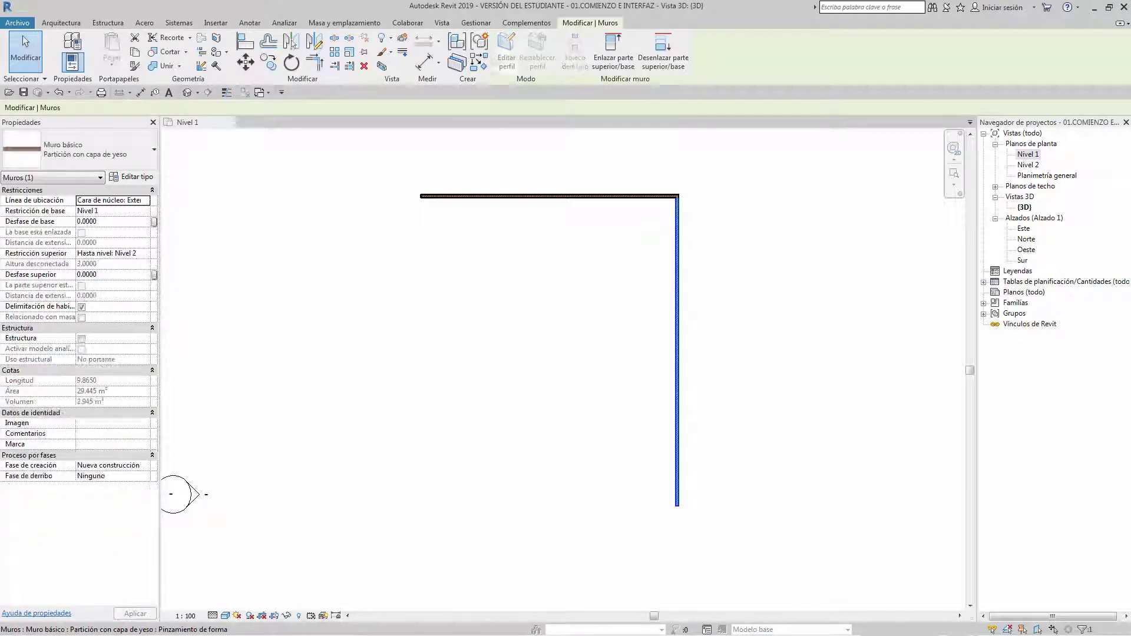
drag(1060, 265, 840, 298)
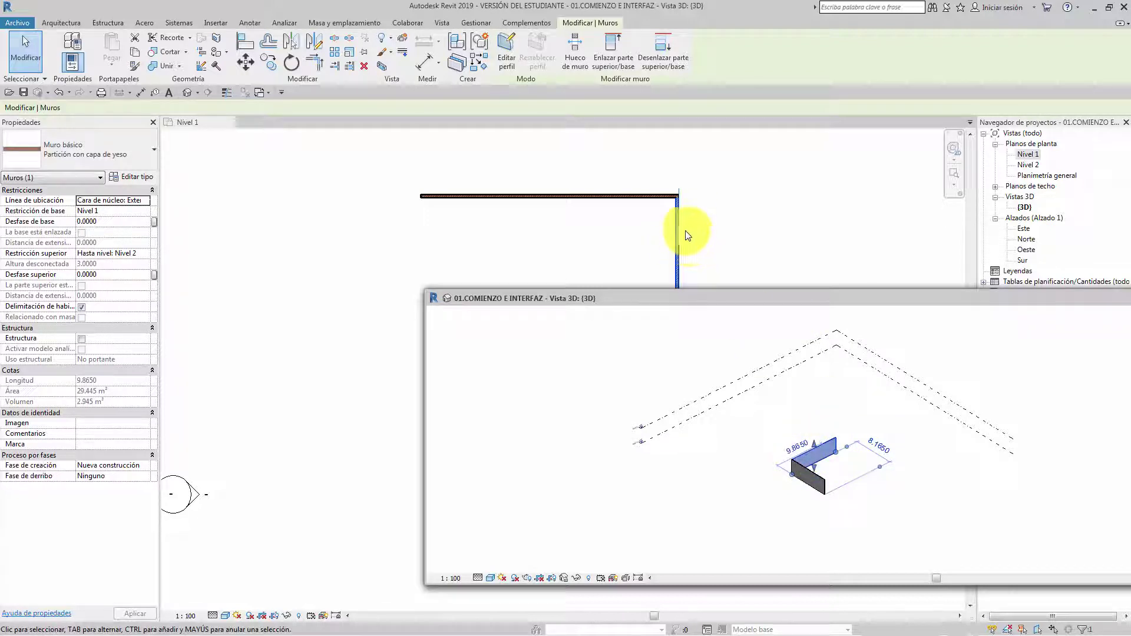
In the 3D view, drag the top wall's free-end grip so the wall runs at an angle.
click(819, 481)
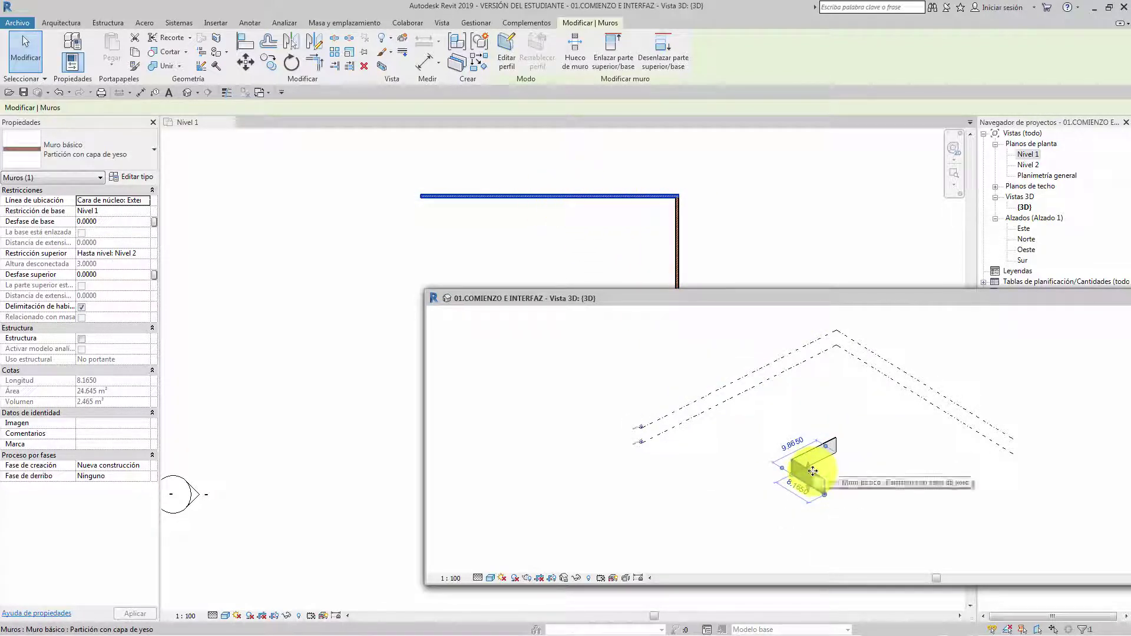
drag(593, 196, 598, 248)
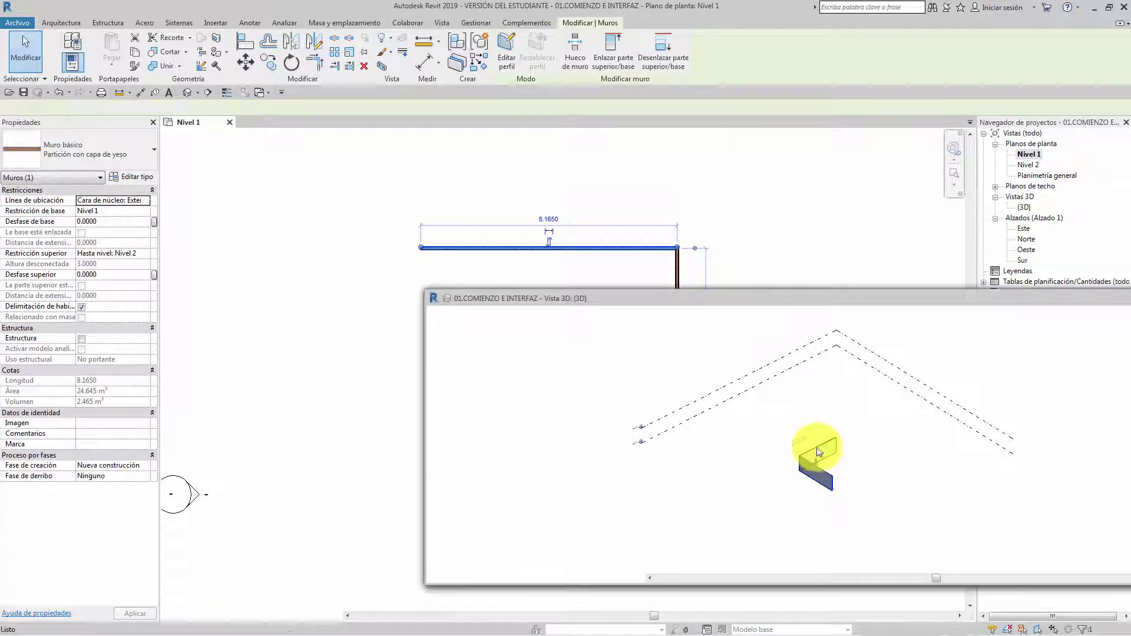
click(817, 446)
click(937, 425)
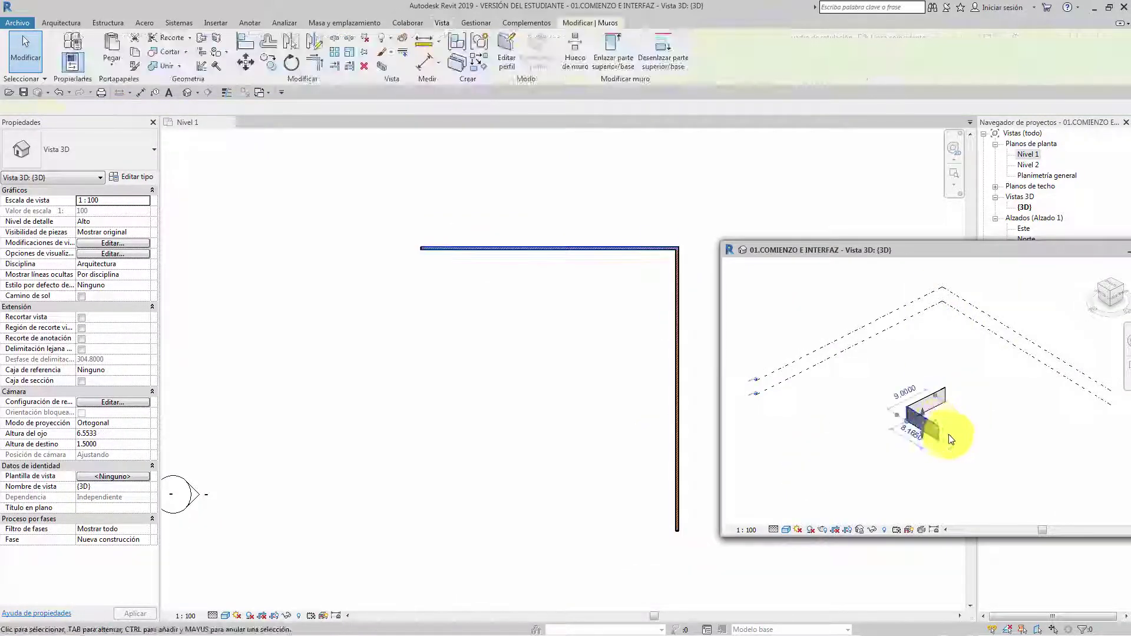
mouse_move(937, 439)
mouse_down()
mouse_move(1011, 493)
mouse_move(996, 408)
mouse_up()
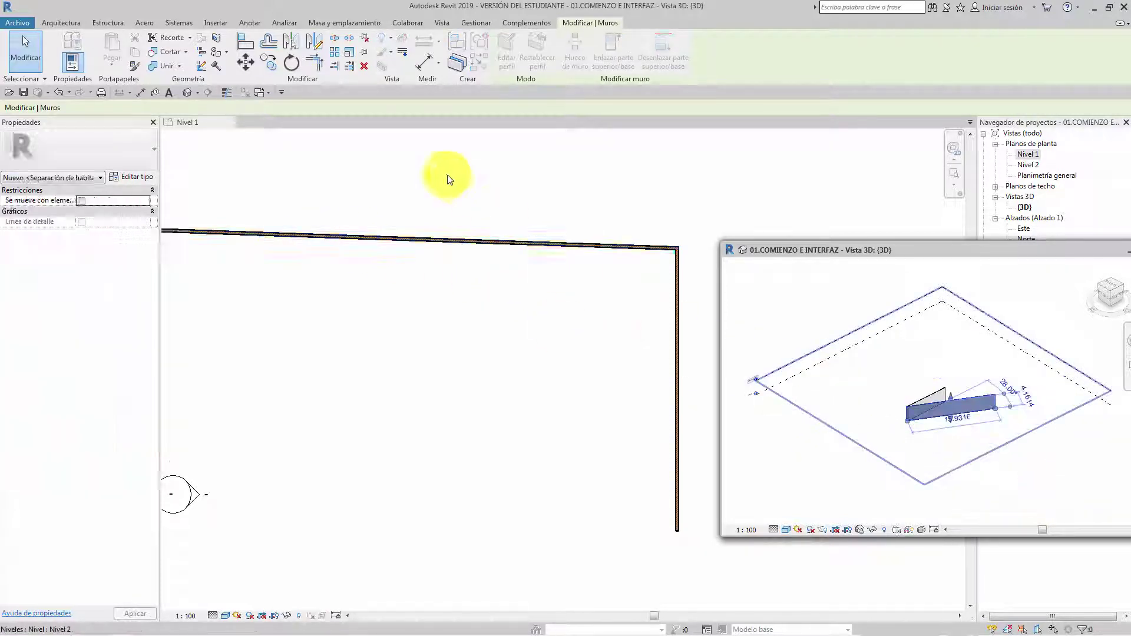
Set the diagonal wall's length to 10 using its temporary dimension in the Nivel 1 plan.
click(883, 353)
click(680, 289)
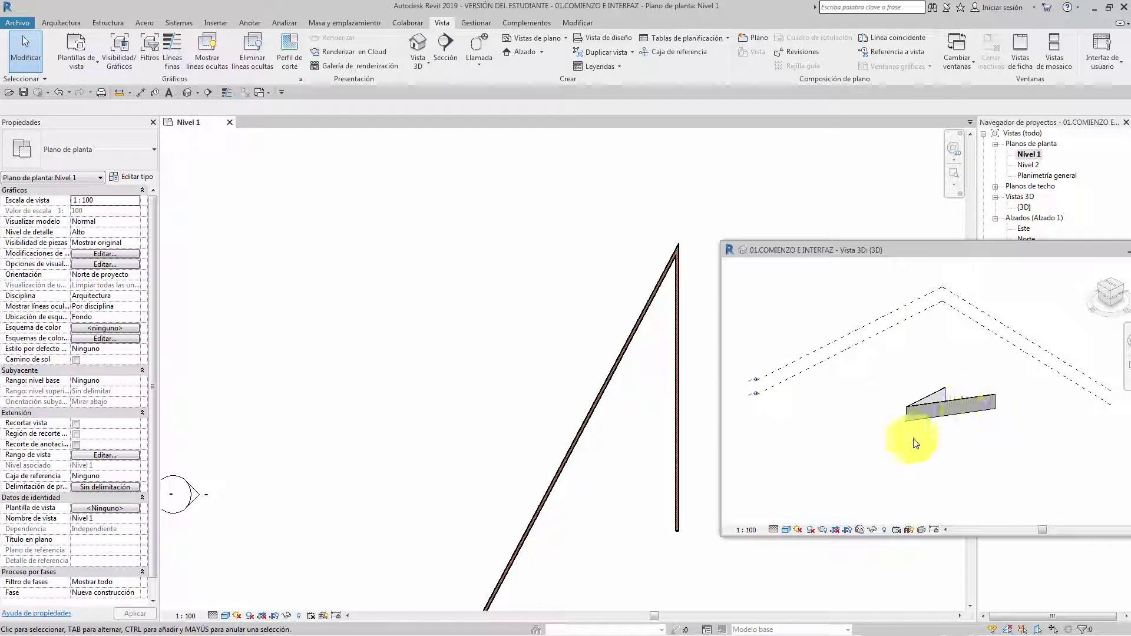
click(976, 402)
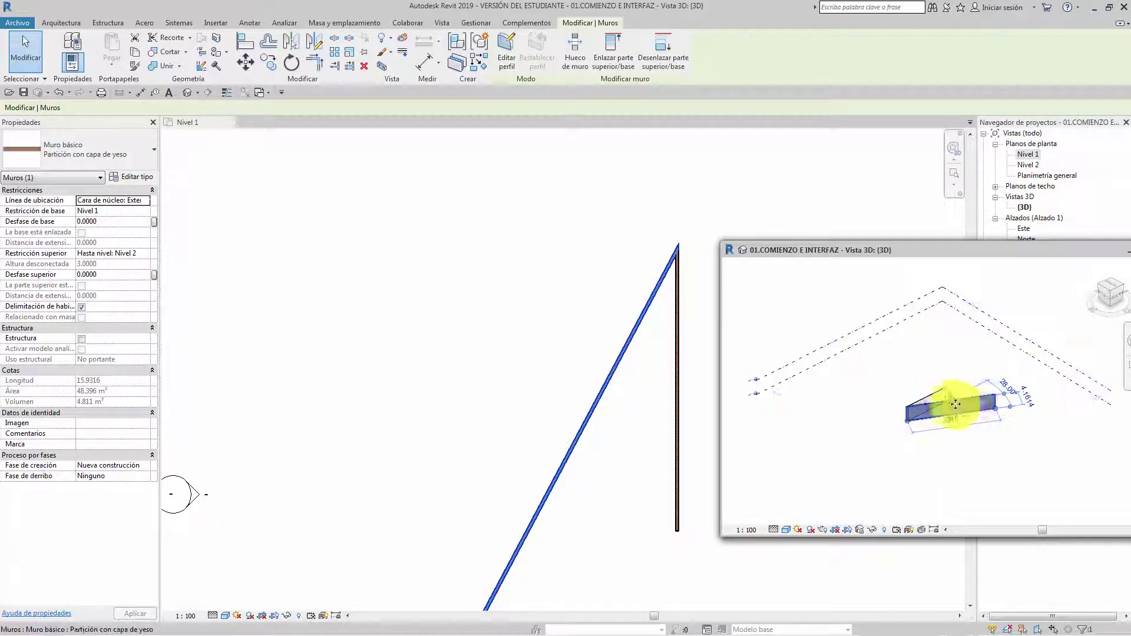
click(597, 247)
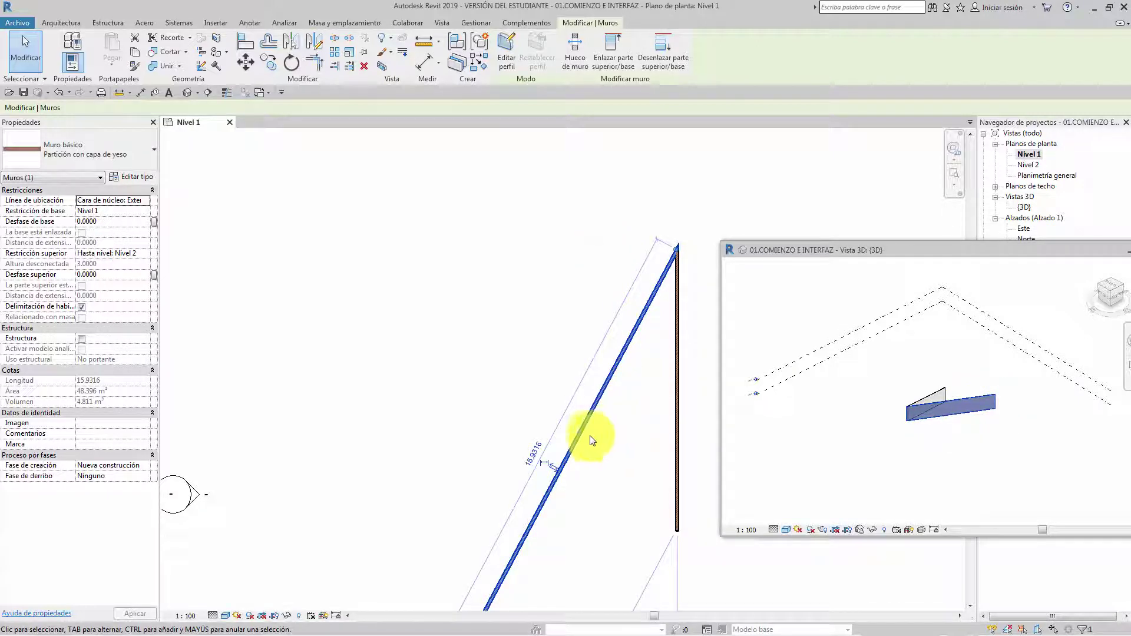
click(537, 455)
text(10)
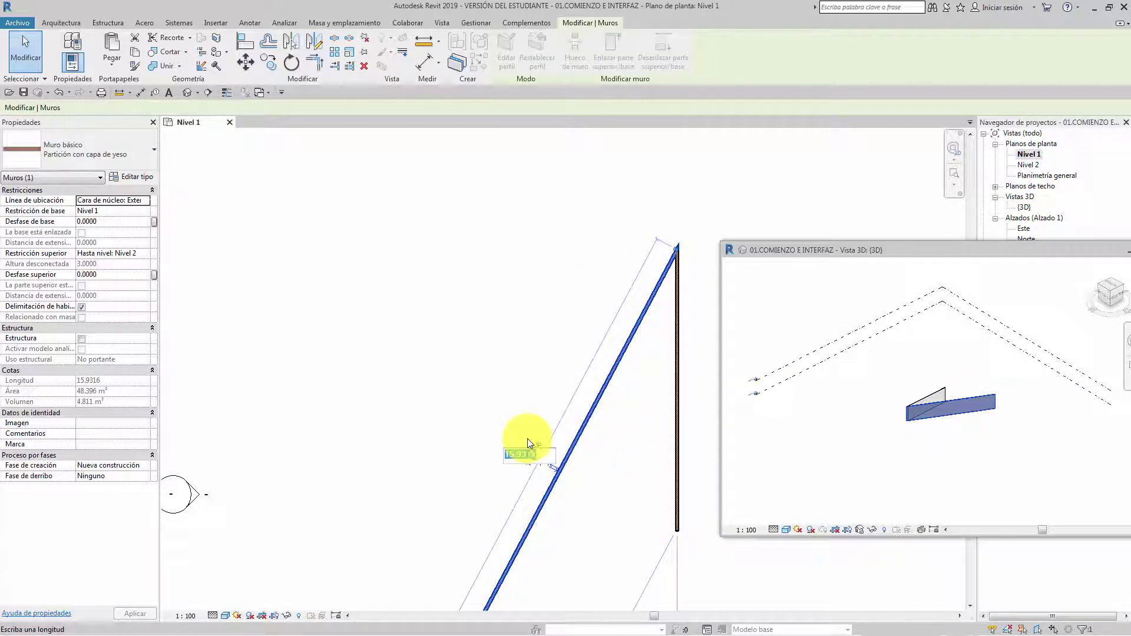
key(Return)
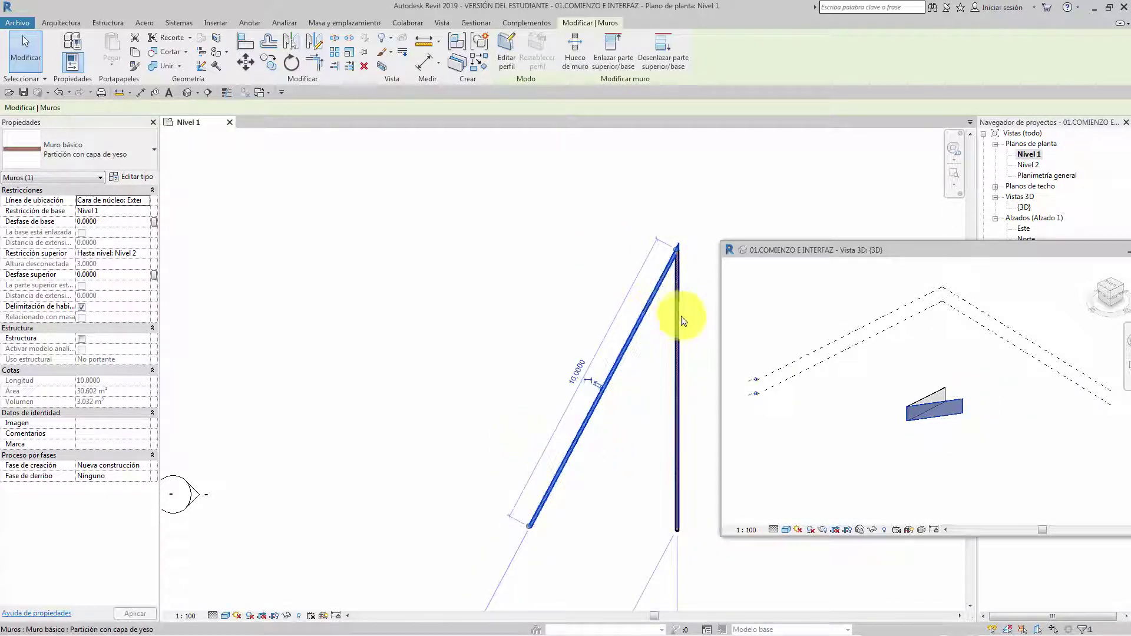
Deselect the shortened wall and shift the floating 3D window to the left.
click(607, 175)
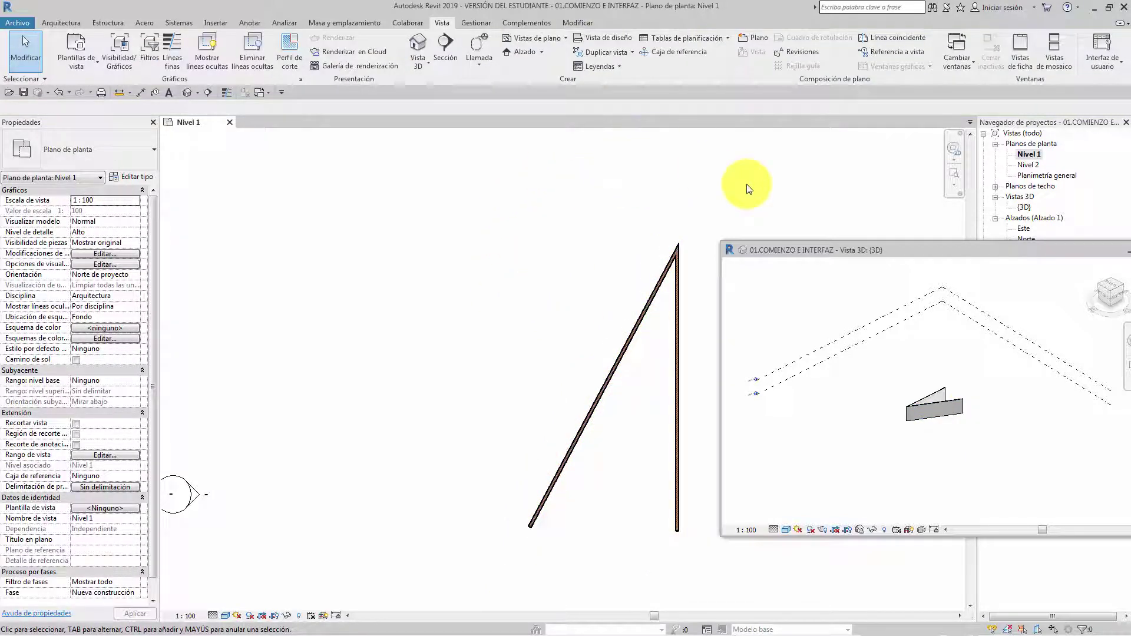
click(880, 250)
drag(881, 248, 758, 236)
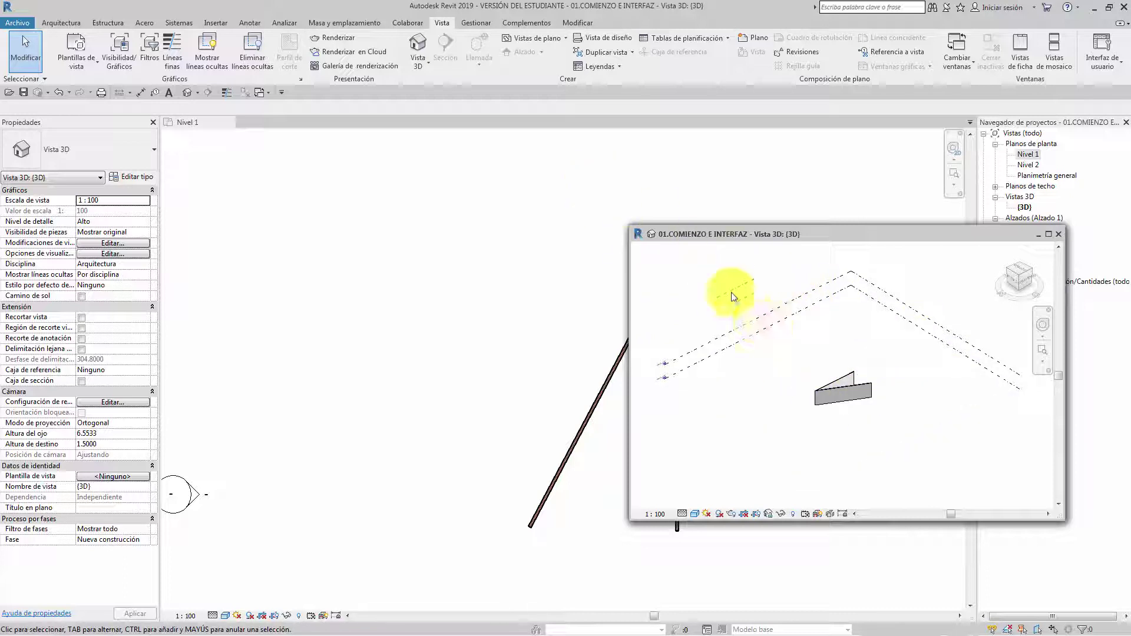
Move the floating 3D window up near the top edge of the plan view.
mouse_move(736, 234)
mouse_down()
mouse_move(726, 141)
mouse_move(796, 75)
mouse_up()
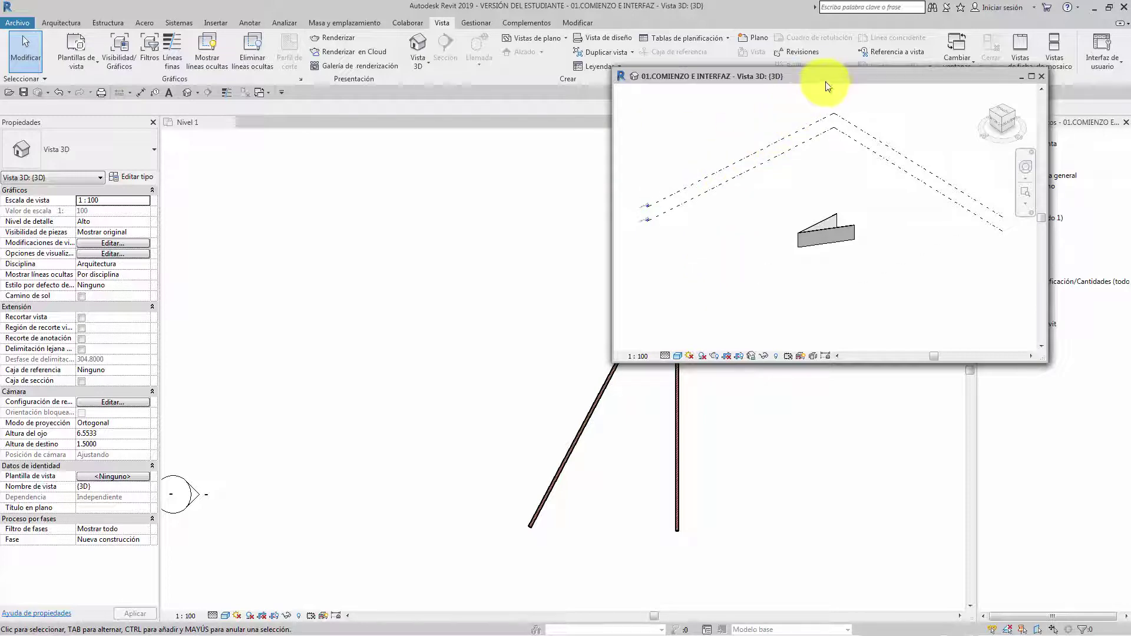
mouse_move(834, 76)
mouse_down()
mouse_move(787, 207)
mouse_move(860, 58)
mouse_up()
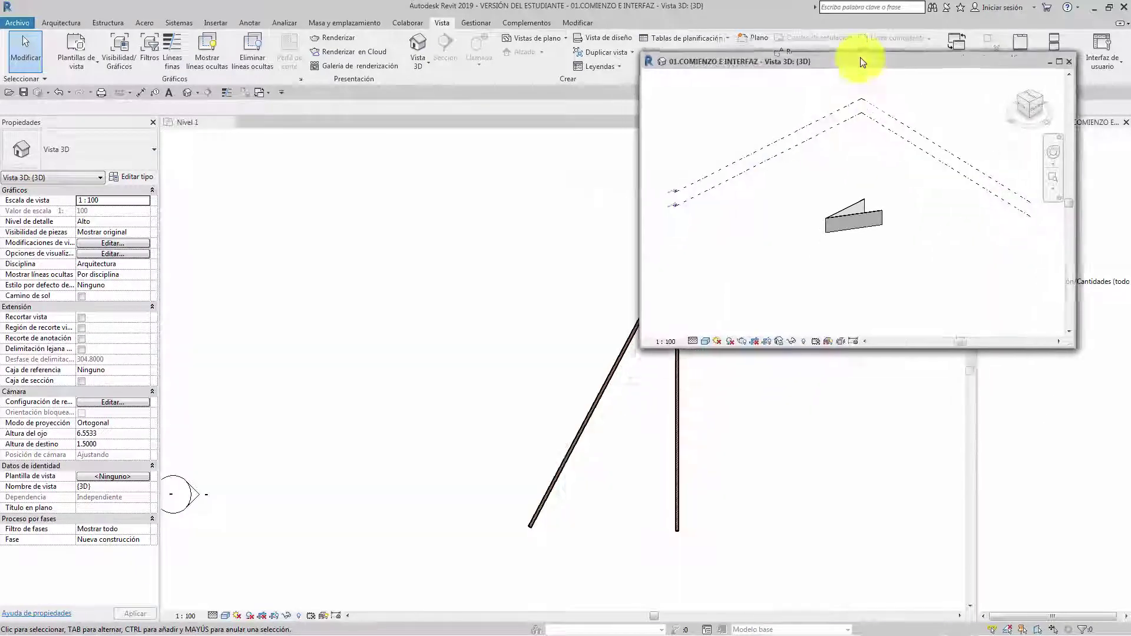